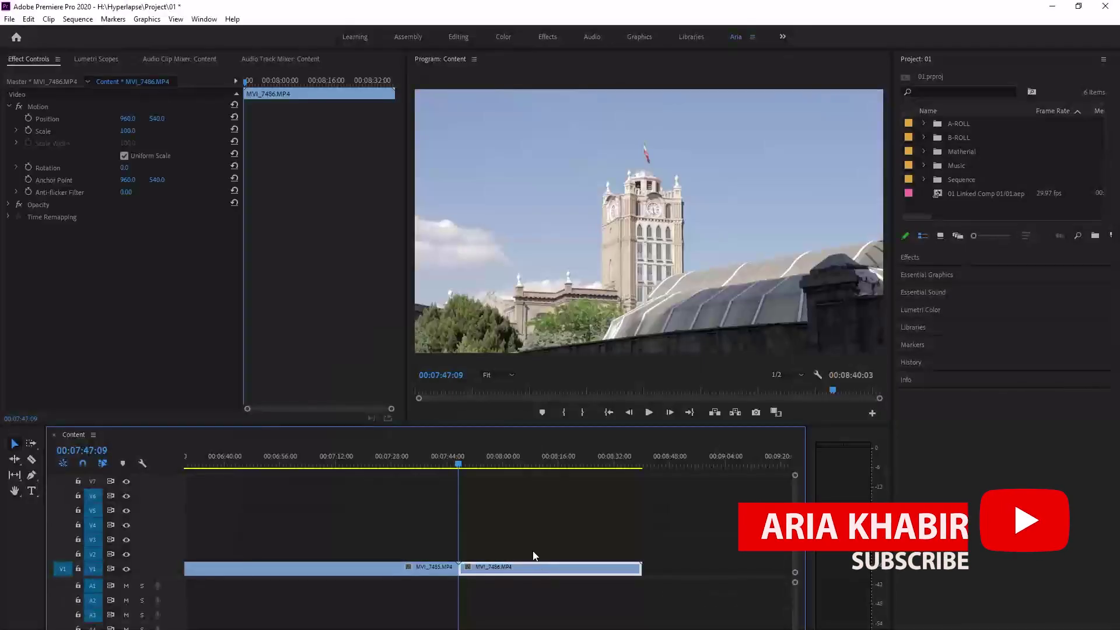
Step: Replace the MVI_7486 timeline clip with the linked After Effects comp '01 Linked Comp 03'
mouse_move(459, 463)
mouse_down()
mouse_move(633, 466)
mouse_move(470, 478)
mouse_up()
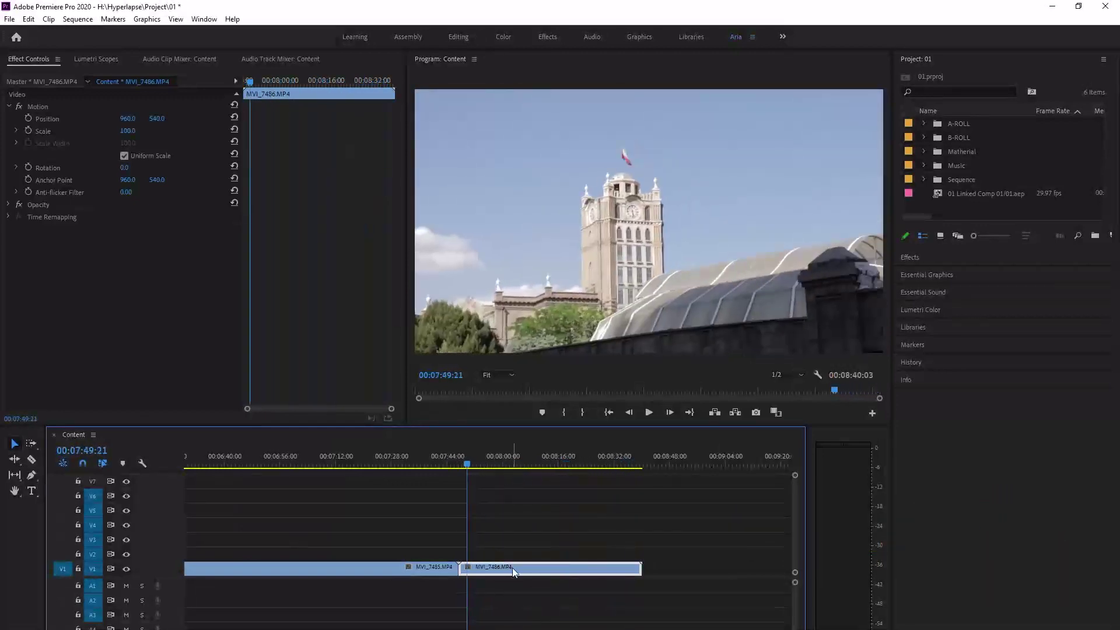
right_click(512, 568)
click(579, 149)
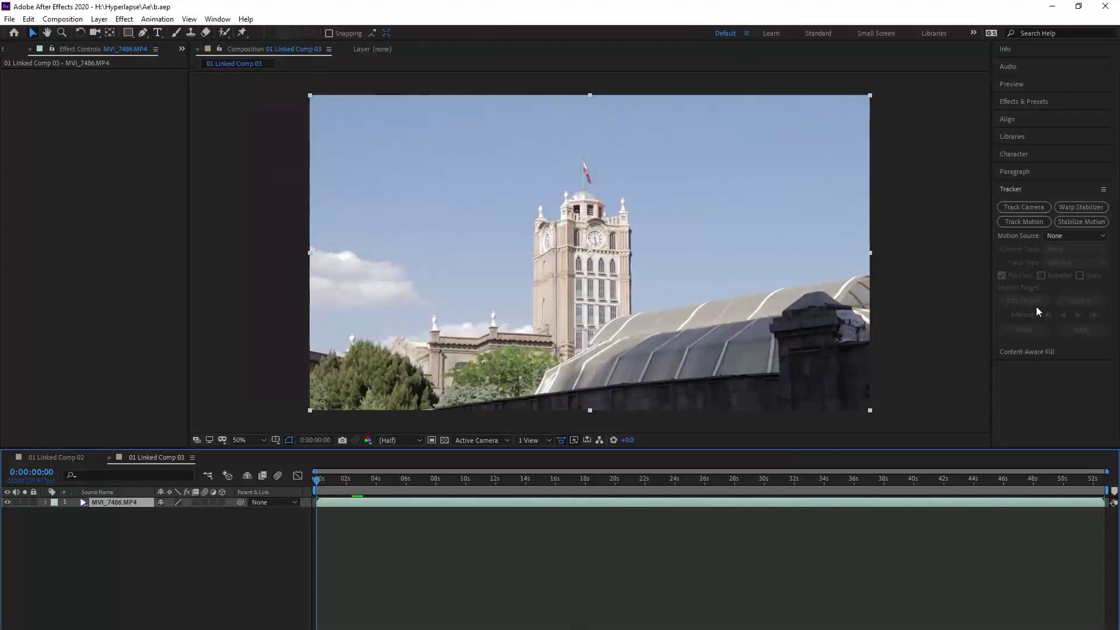
Step: Start a Stabilize Motion track and place an enlarged Track Point 1 on the tower clock
click(1082, 223)
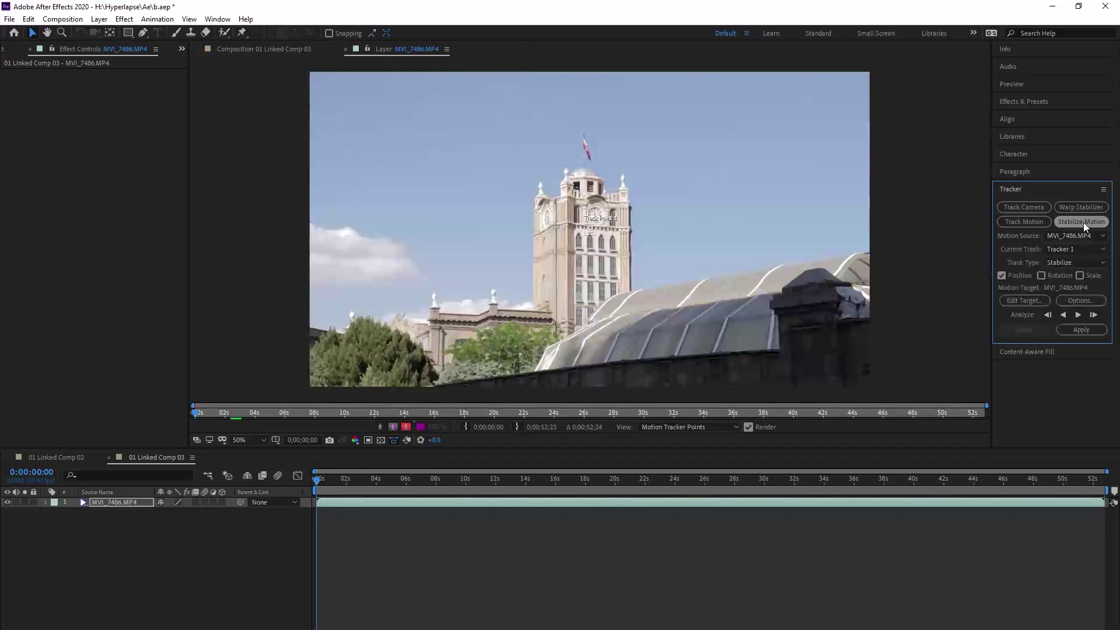
key(period)
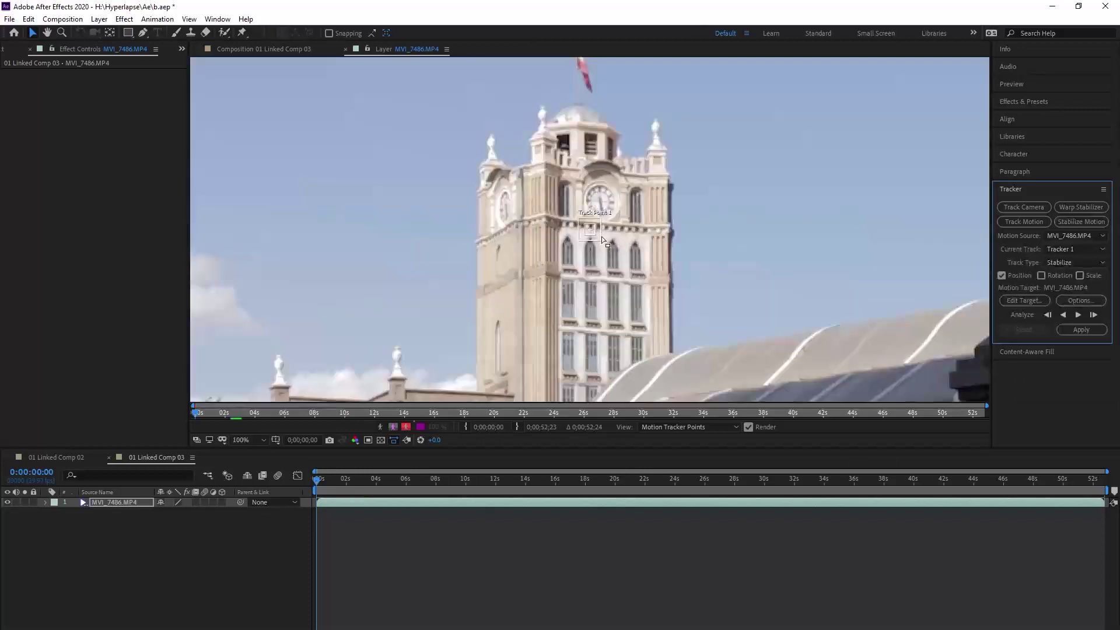
key(period)
drag(615, 242, 631, 192)
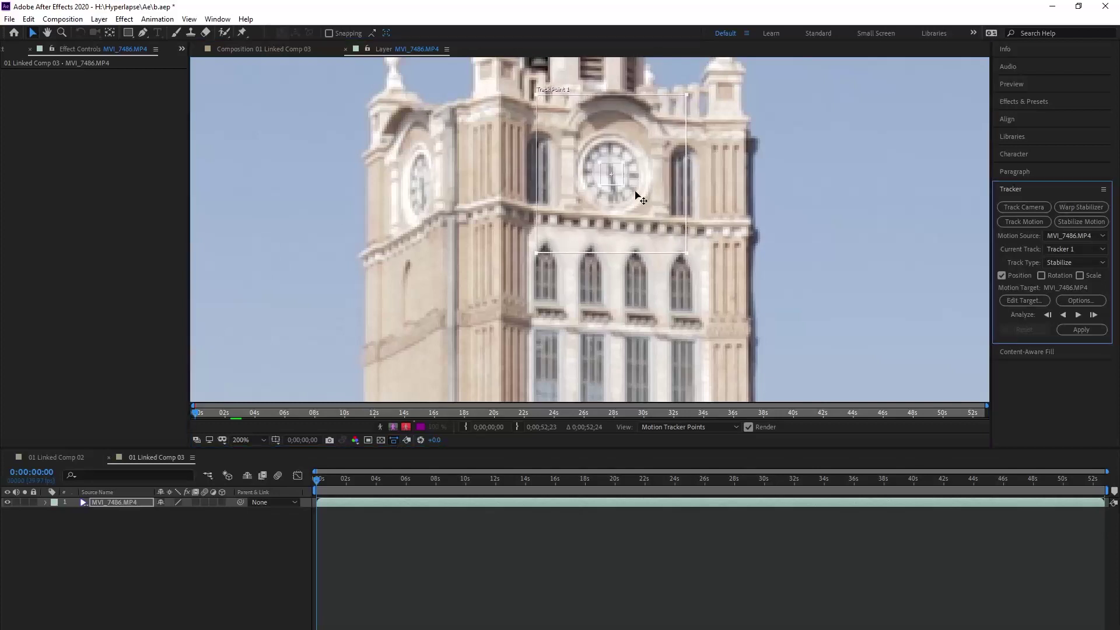
drag(623, 186, 658, 221)
Step: Analyze Track Point 1 forward, stopping at frame 17
scroll(779, 259, up, 2)
key(comma)
key(comma)
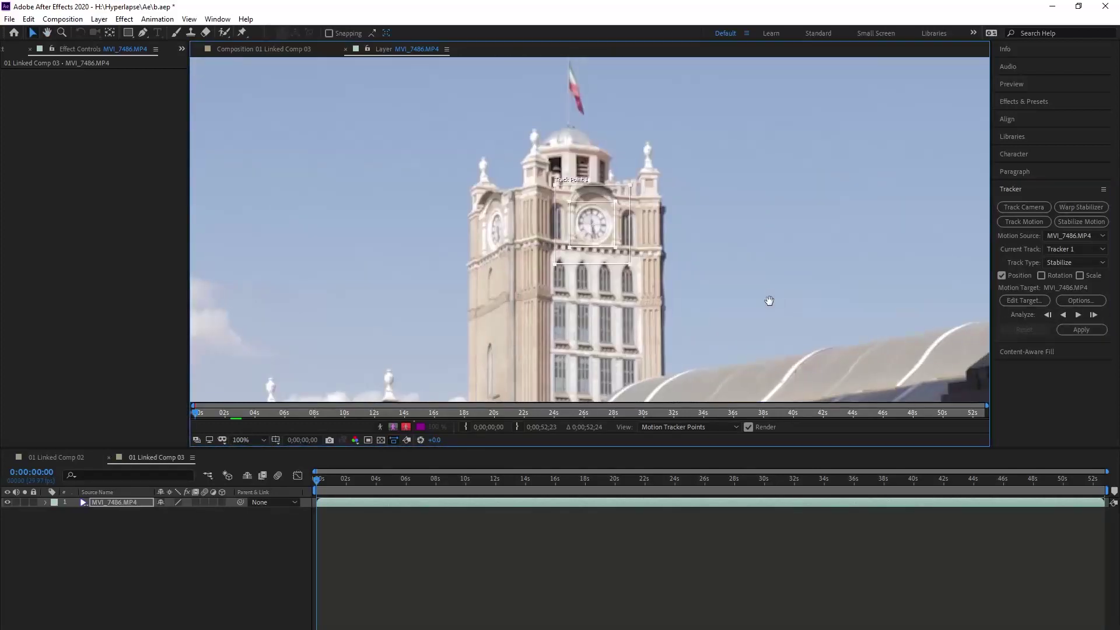
click(1077, 315)
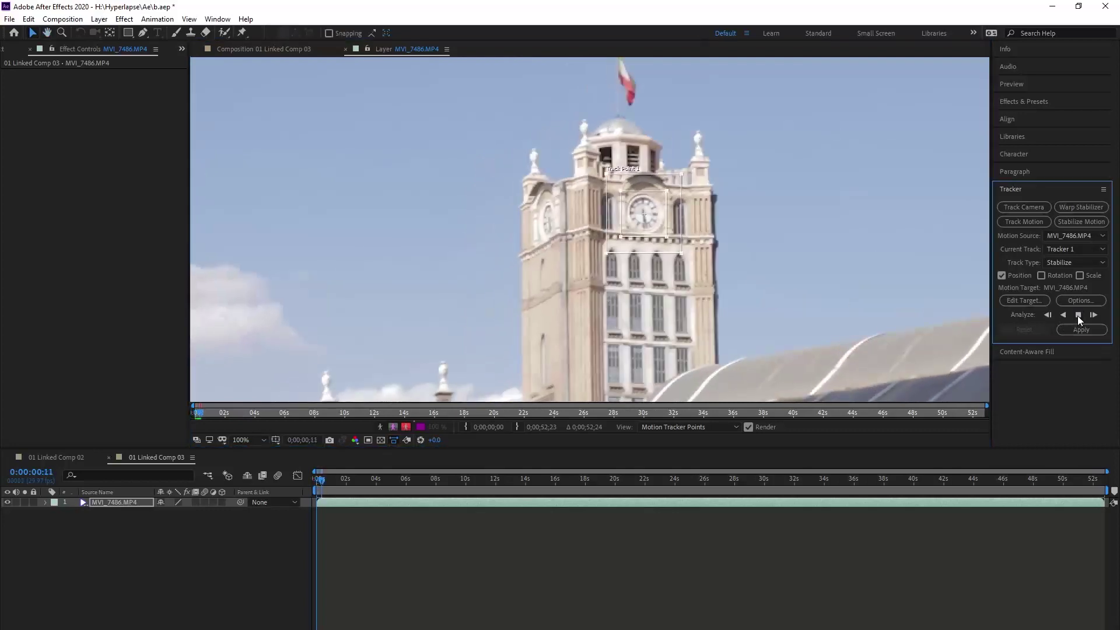
click(1077, 316)
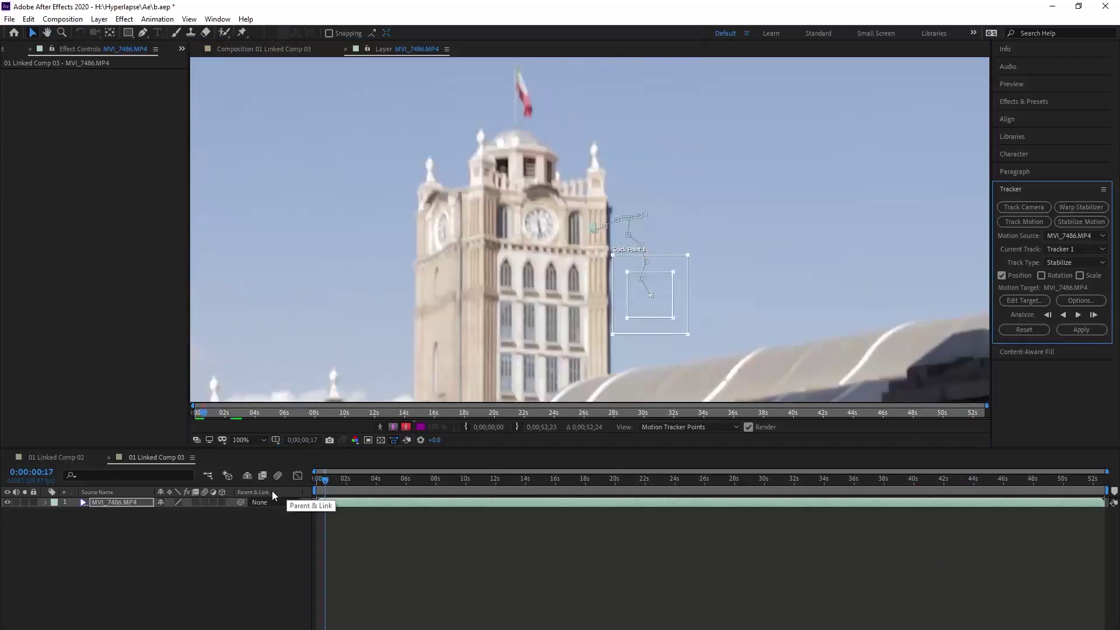
Step: Reveal Motion Trackers > Tracker 1 > Track Point 1 and check the track frame by frame
click(46, 502)
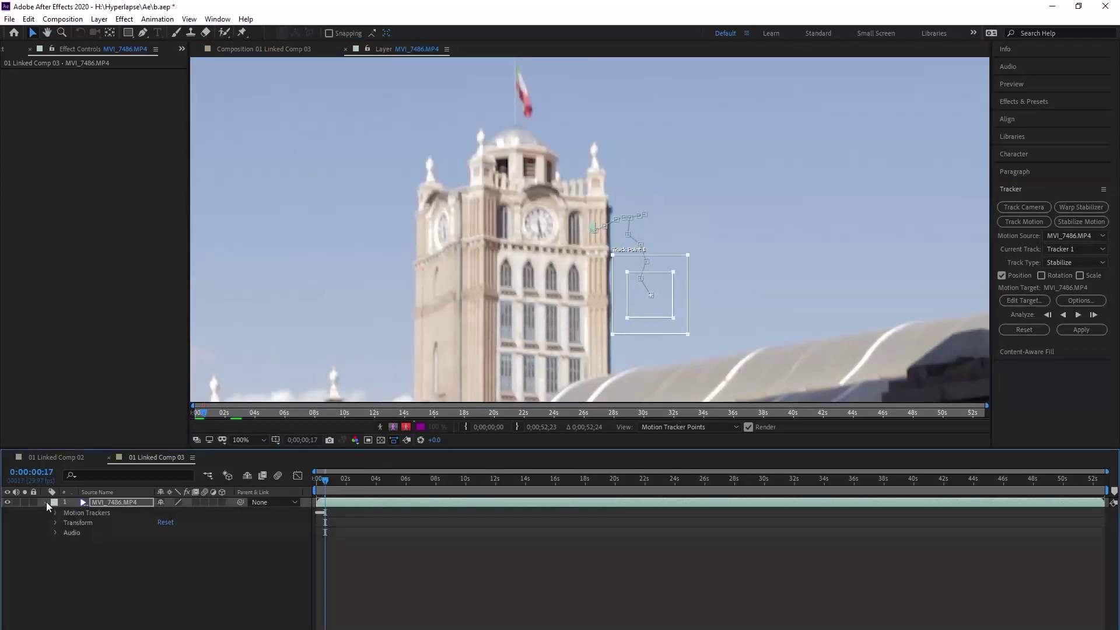
click(56, 513)
click(66, 523)
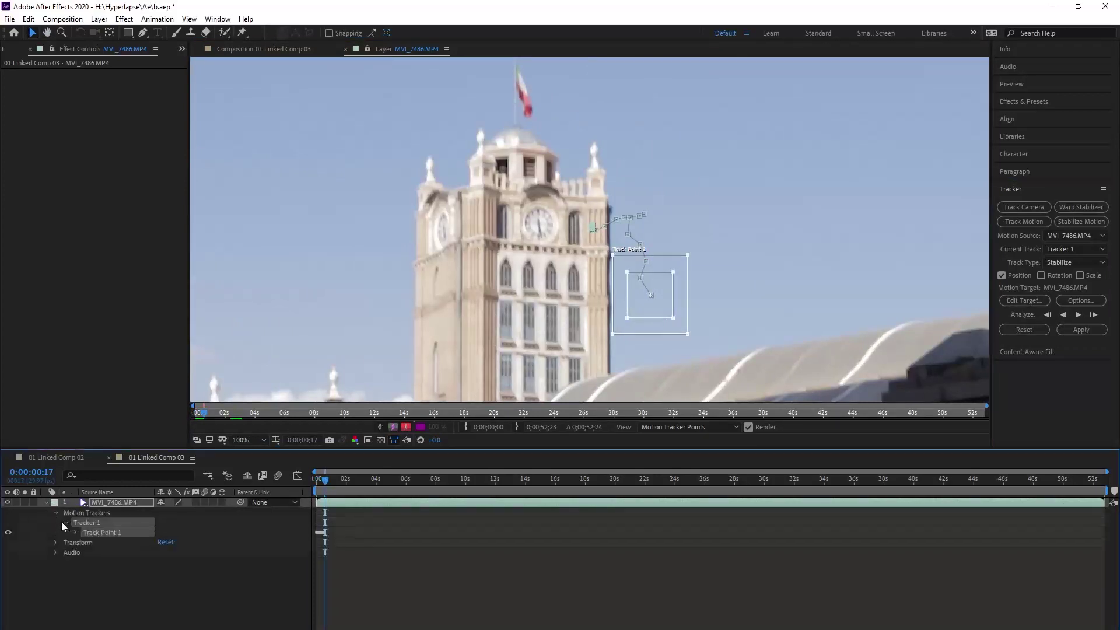
click(76, 532)
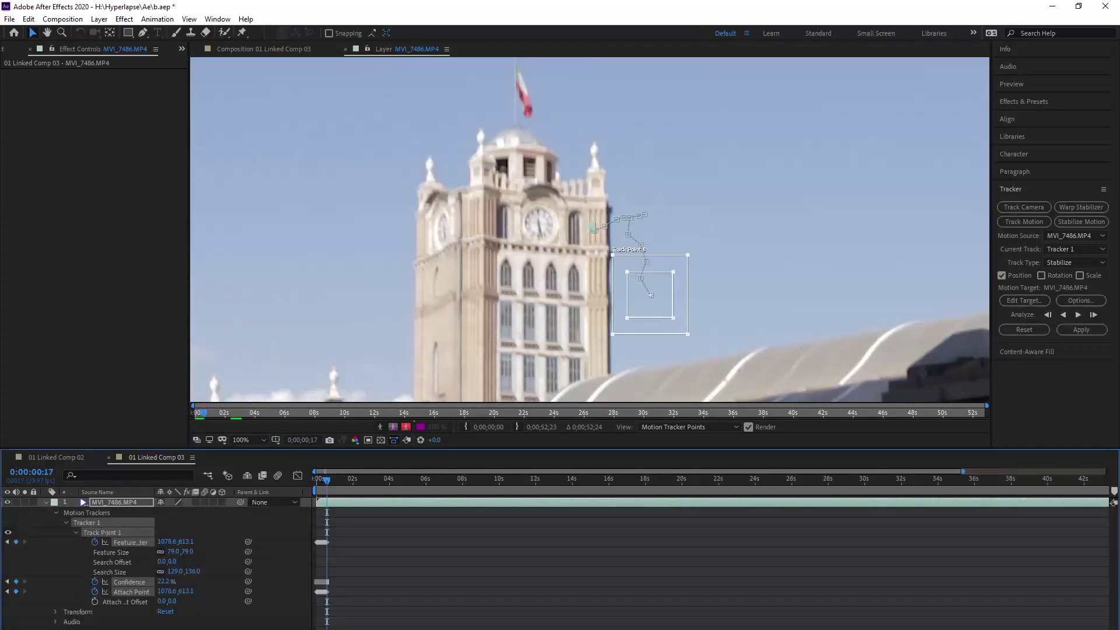
key(;)
drag(398, 479, 743, 627)
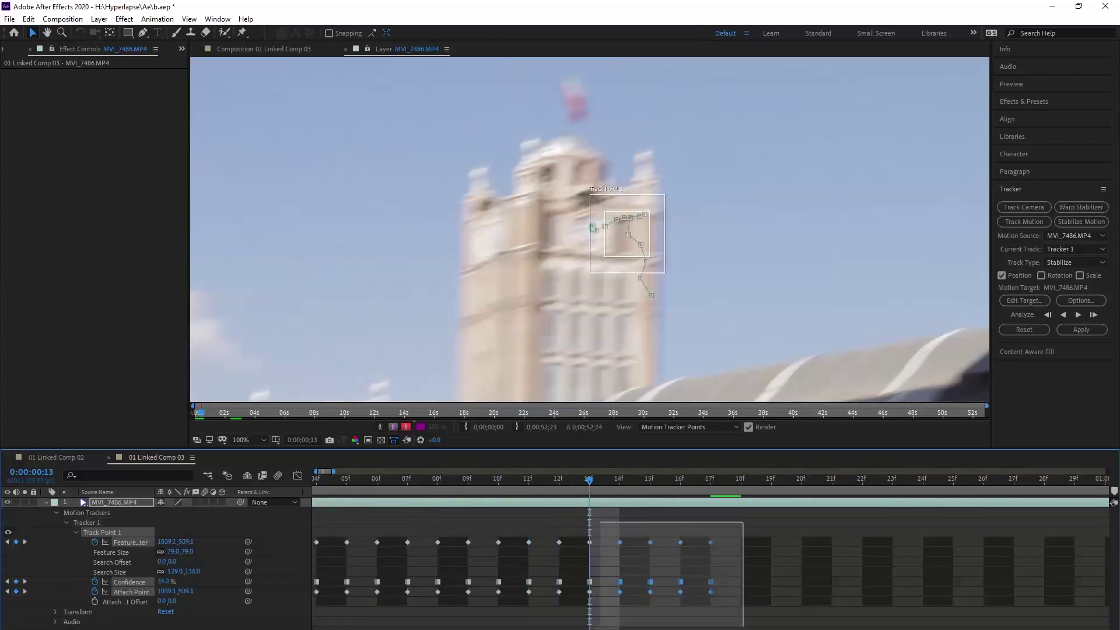
Step: Delete the bad 13f–17f keyframes, realign the point on the clock, and re-track through 0:00:52:23
drag(600, 521, 586, 522)
drag(646, 248, 602, 262)
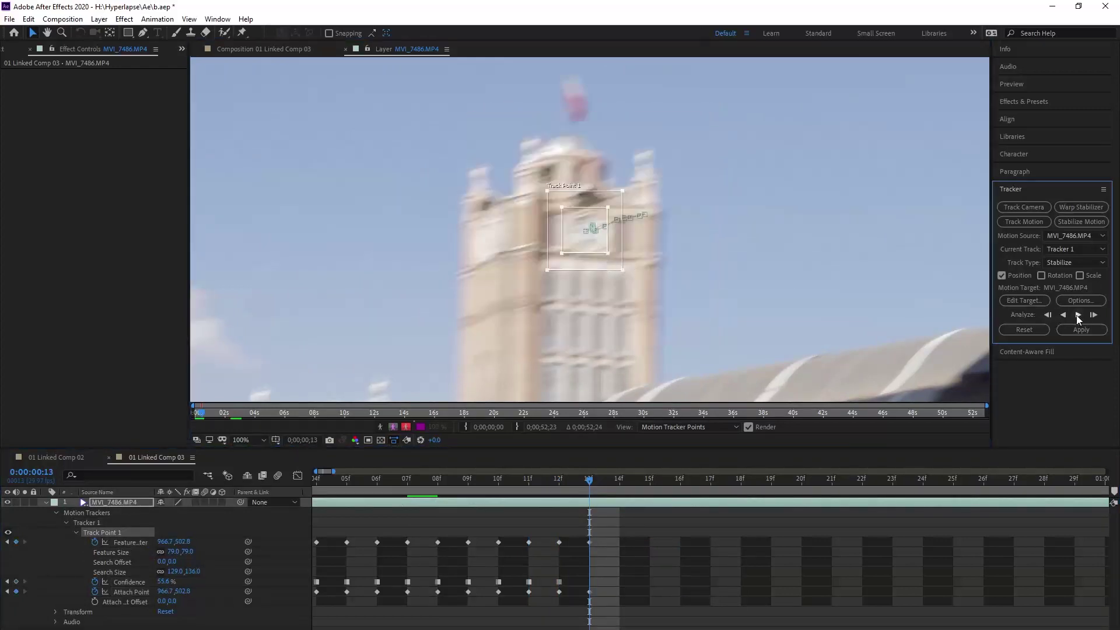
click(1093, 315)
drag(623, 243, 563, 264)
click(1094, 315)
click(1077, 315)
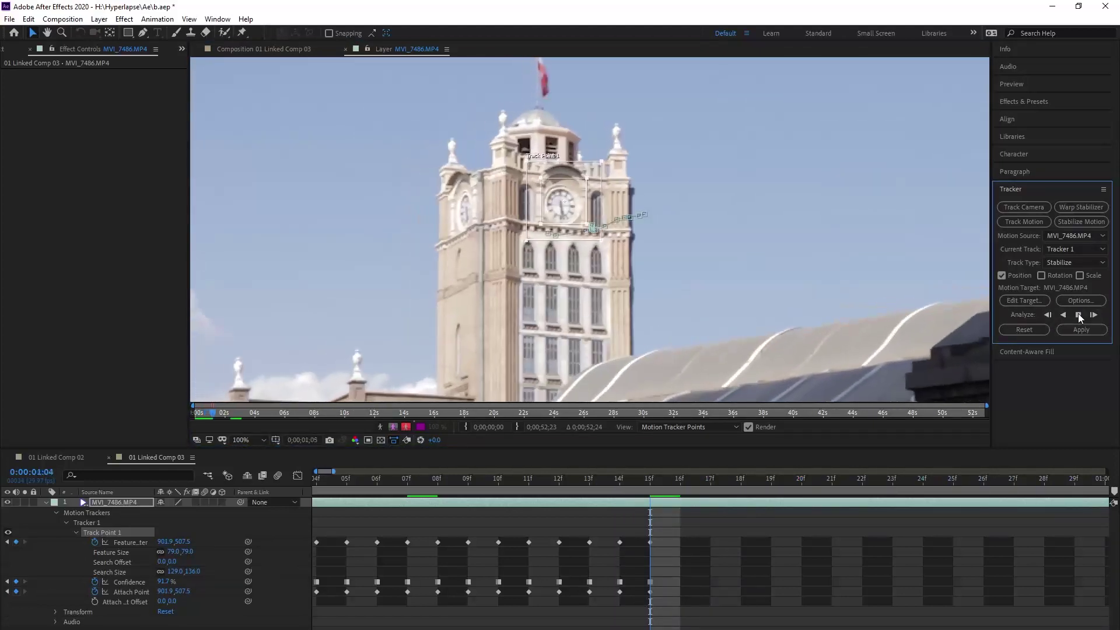
click(1078, 314)
click(1078, 315)
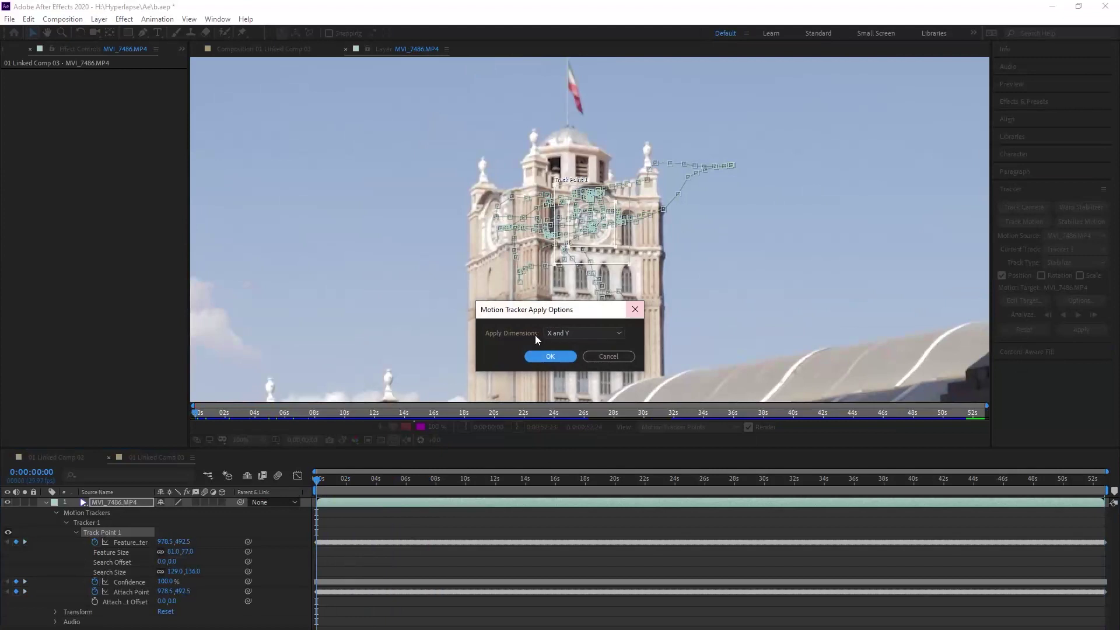
Step: Apply the stabilization and pre-compose the layer into MVI_7486.MP4 Comp 1
click(534, 356)
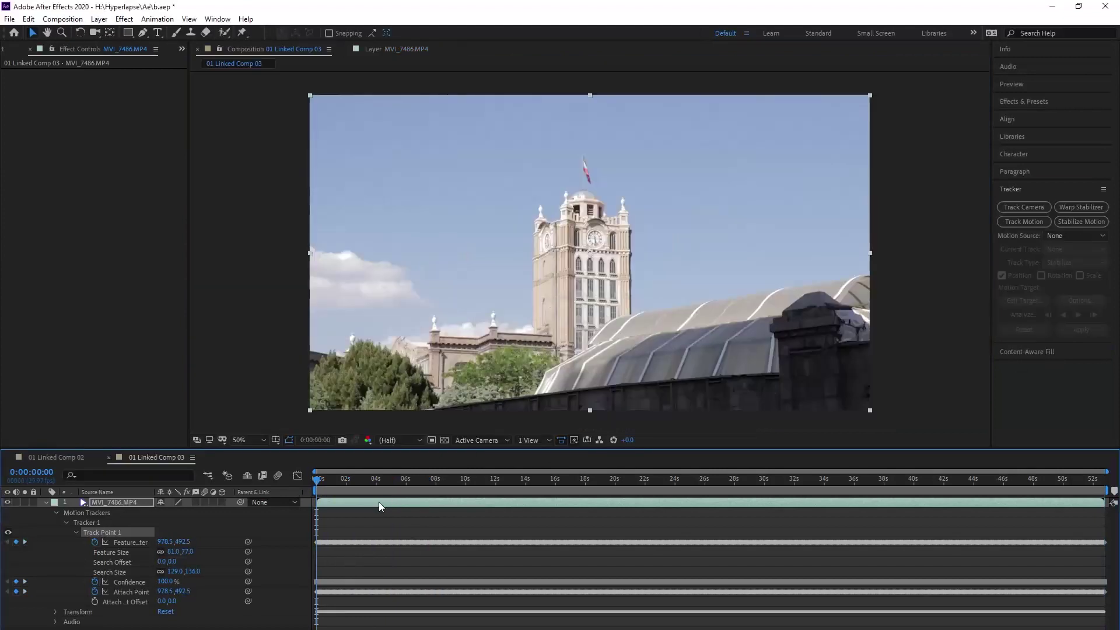
key(space)
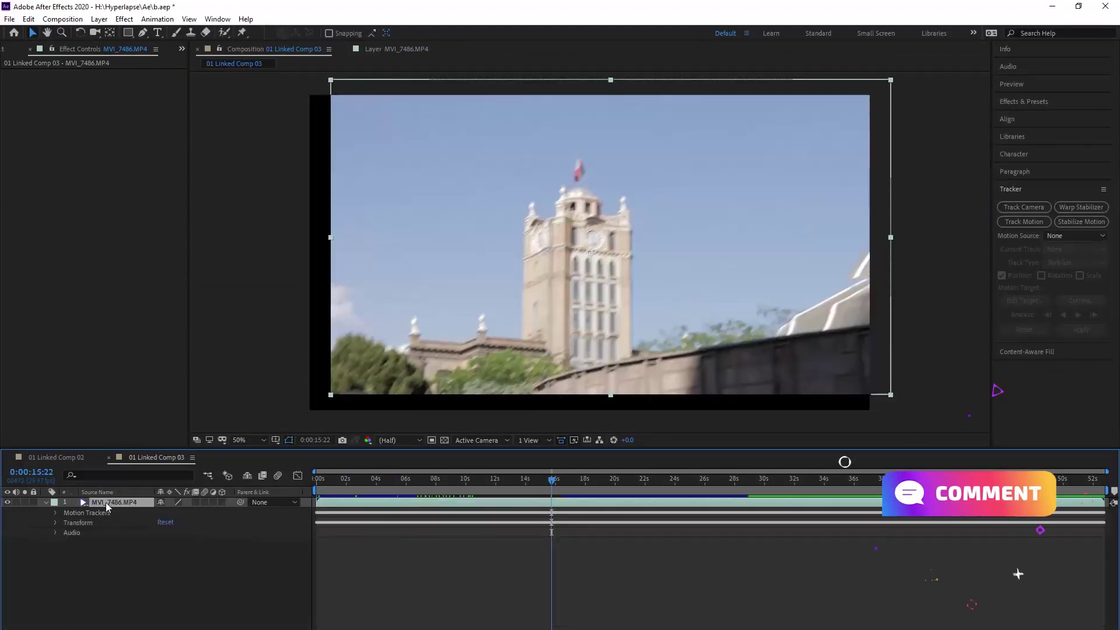
right_click(106, 502)
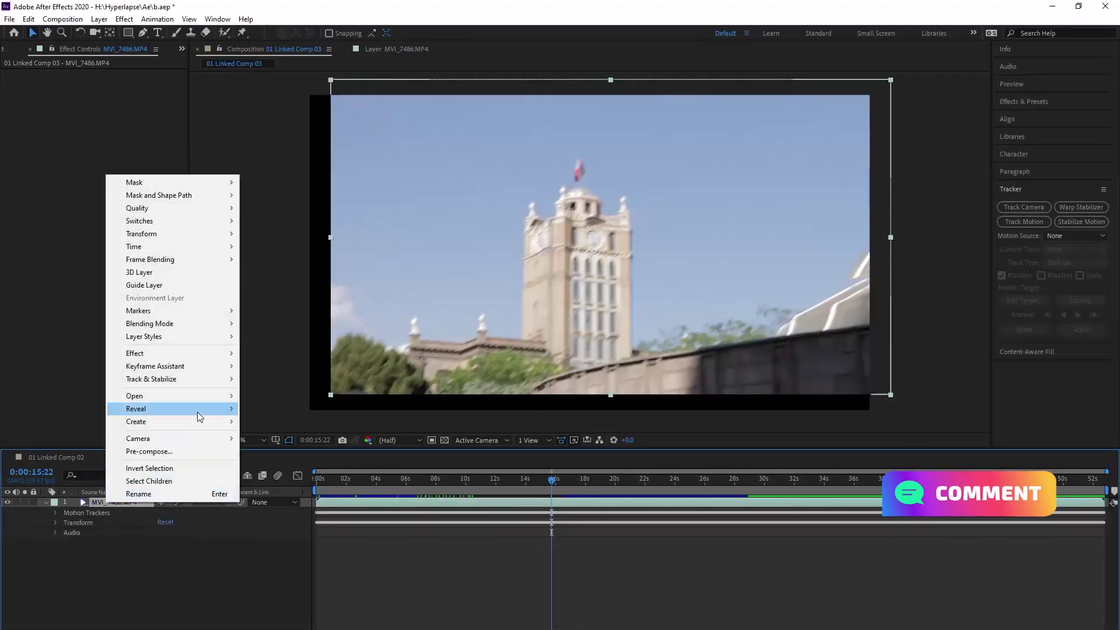
click(194, 452)
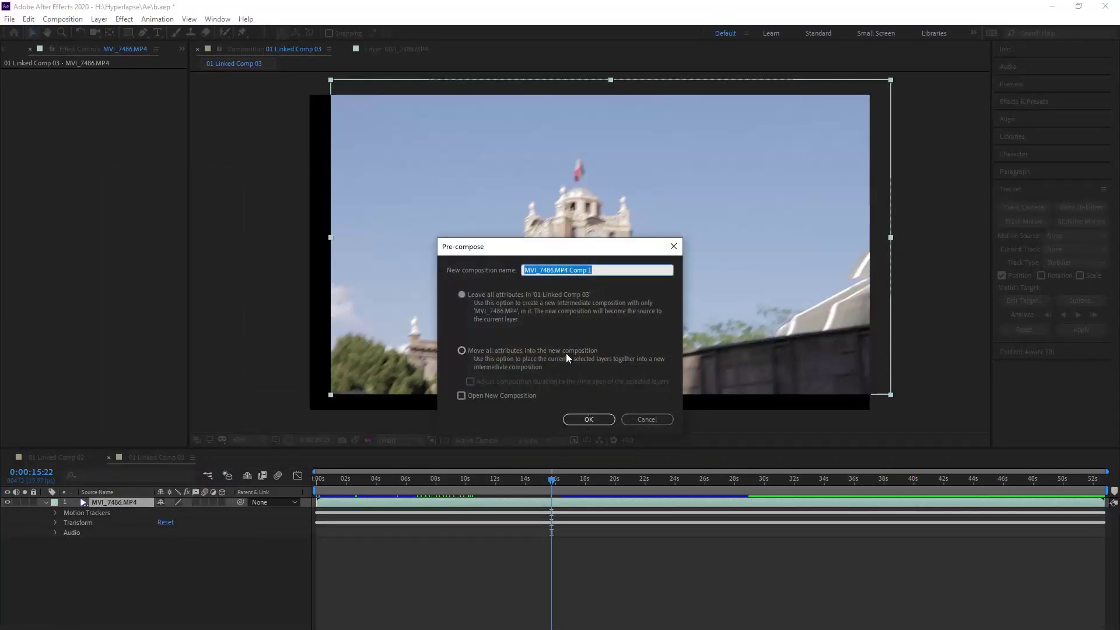
click(589, 420)
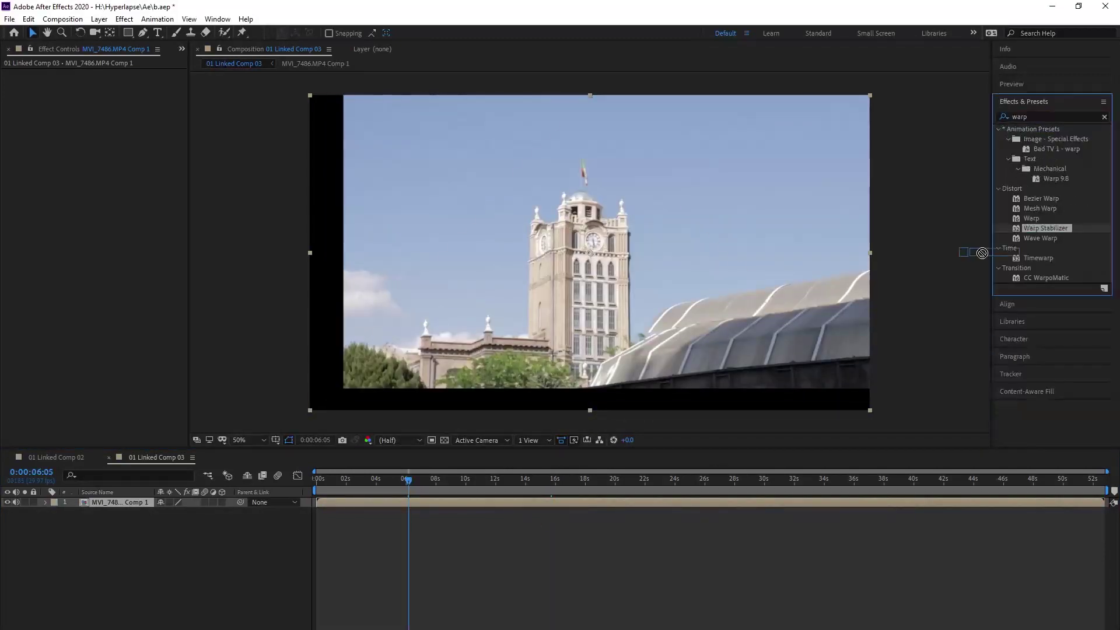
Step: Add Warp Stabilizer to the pre-composed layer, preview it, and save the project
drag(982, 253, 419, 338)
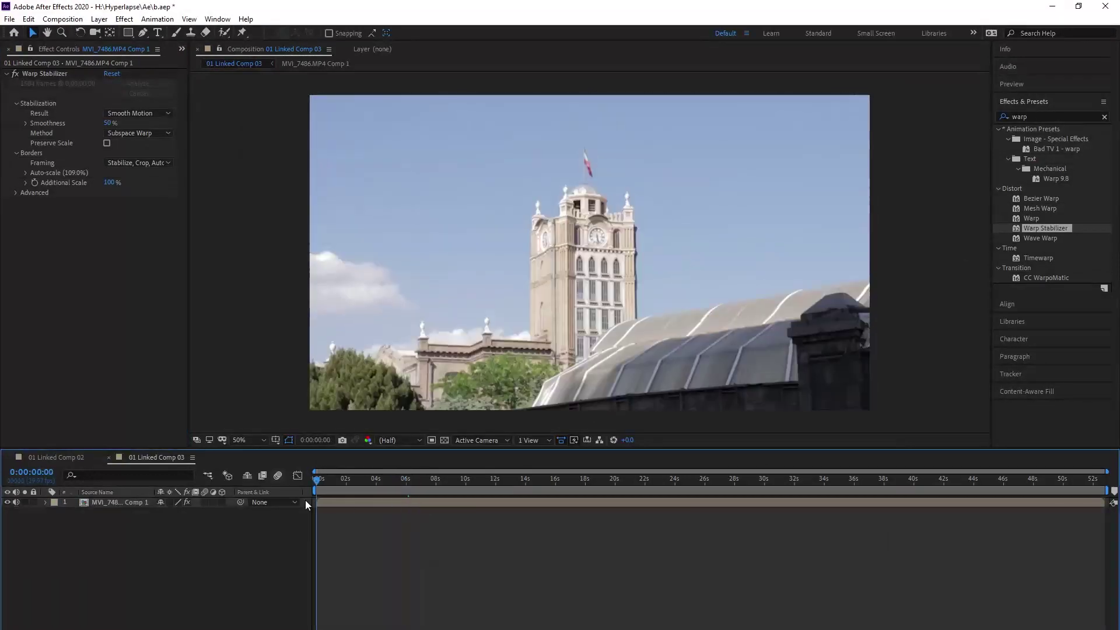
key(space)
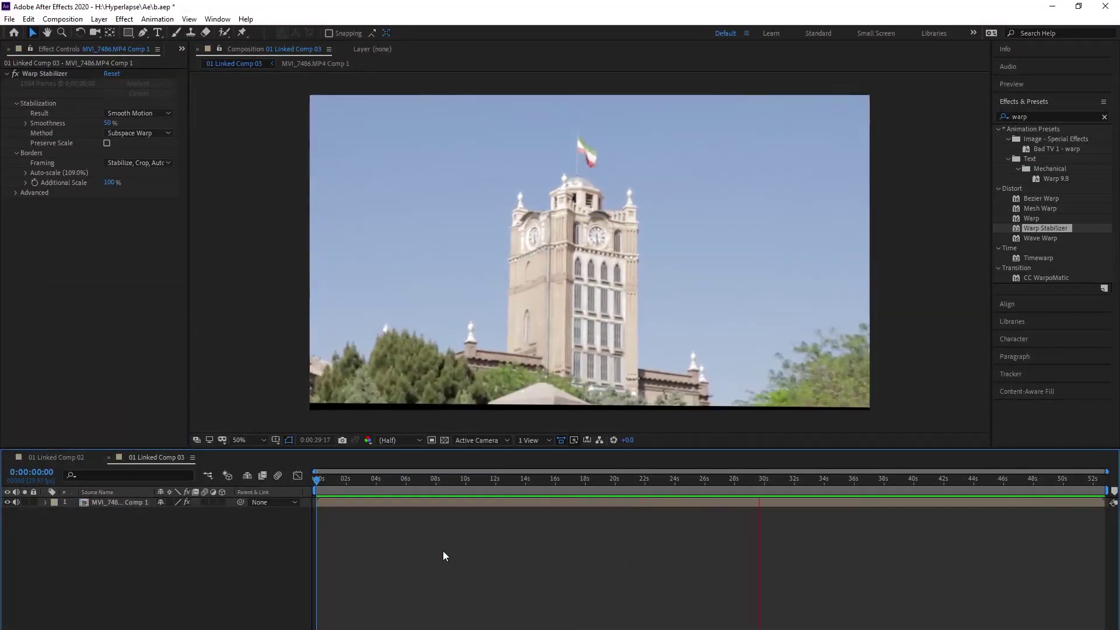
key(ctrl+s)
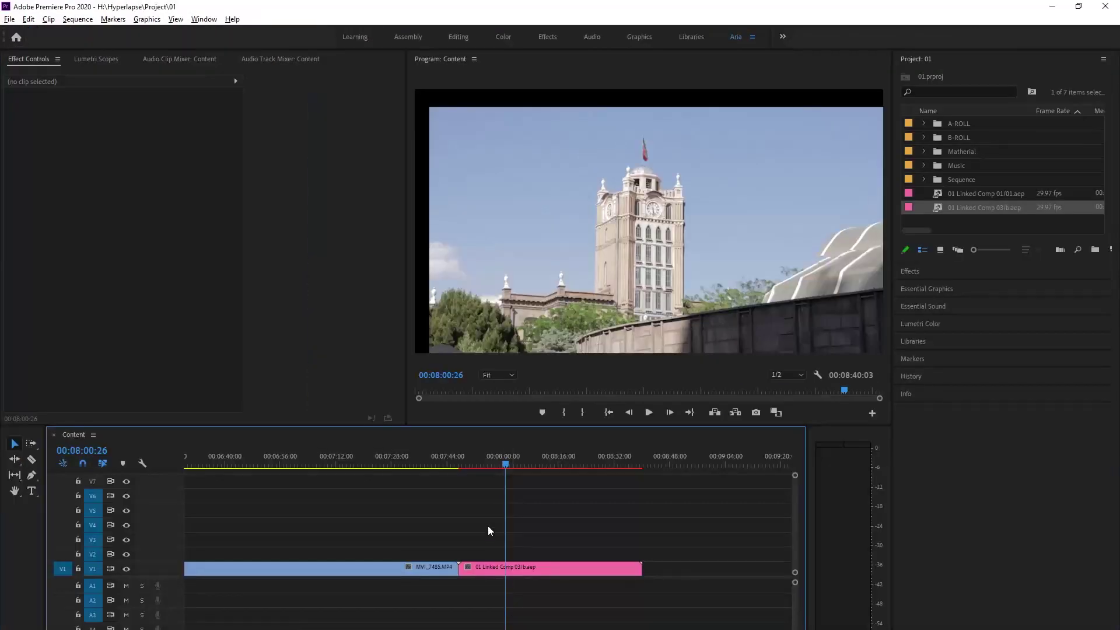
Step: Duplicate the linked comp clip later on the timeline and nest the copy as Nested Sequence 15
click(513, 574)
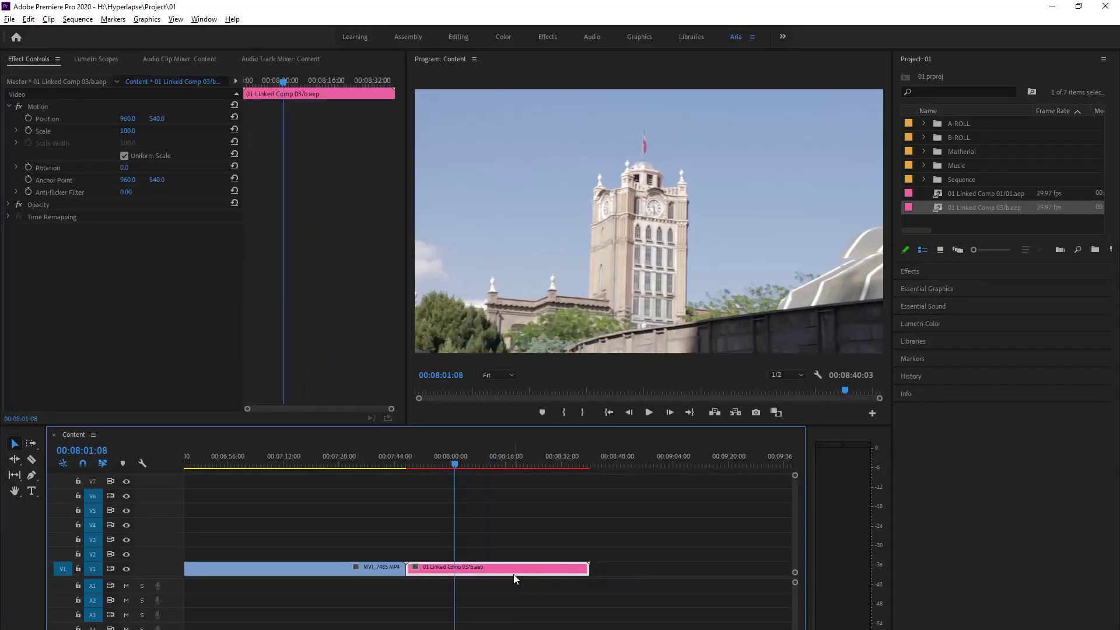
drag(494, 570, 718, 582)
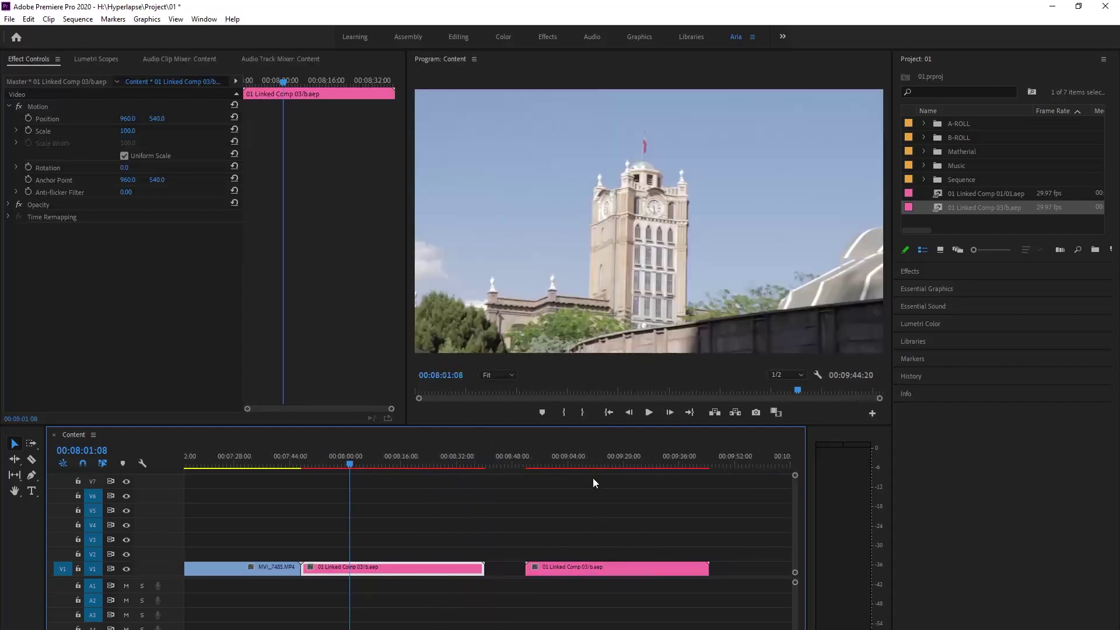
right_click(629, 568)
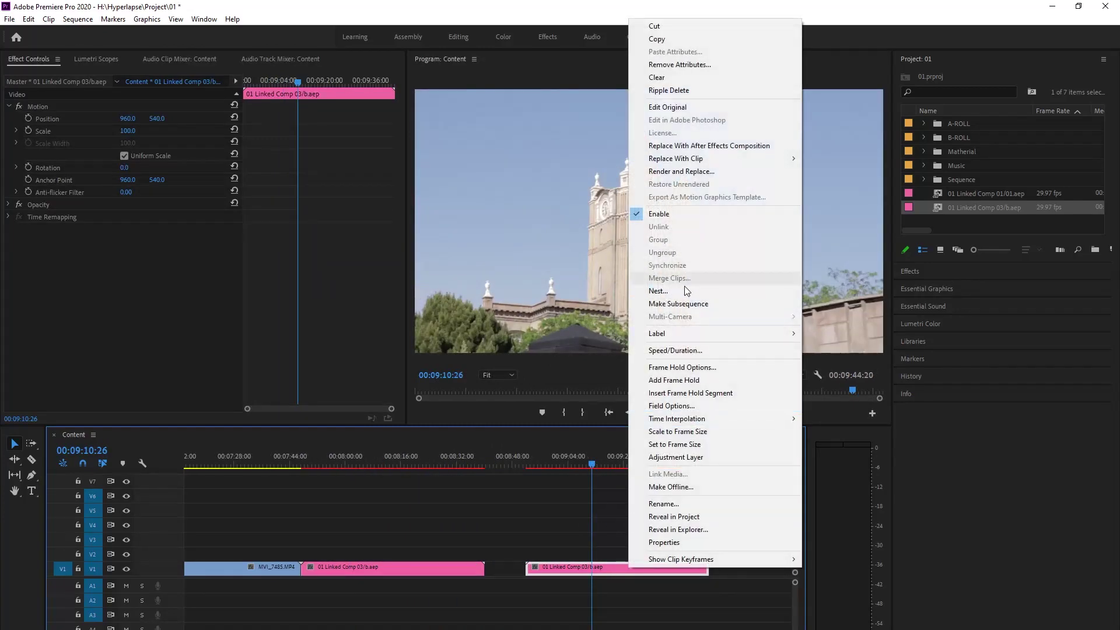
click(686, 289)
click(532, 356)
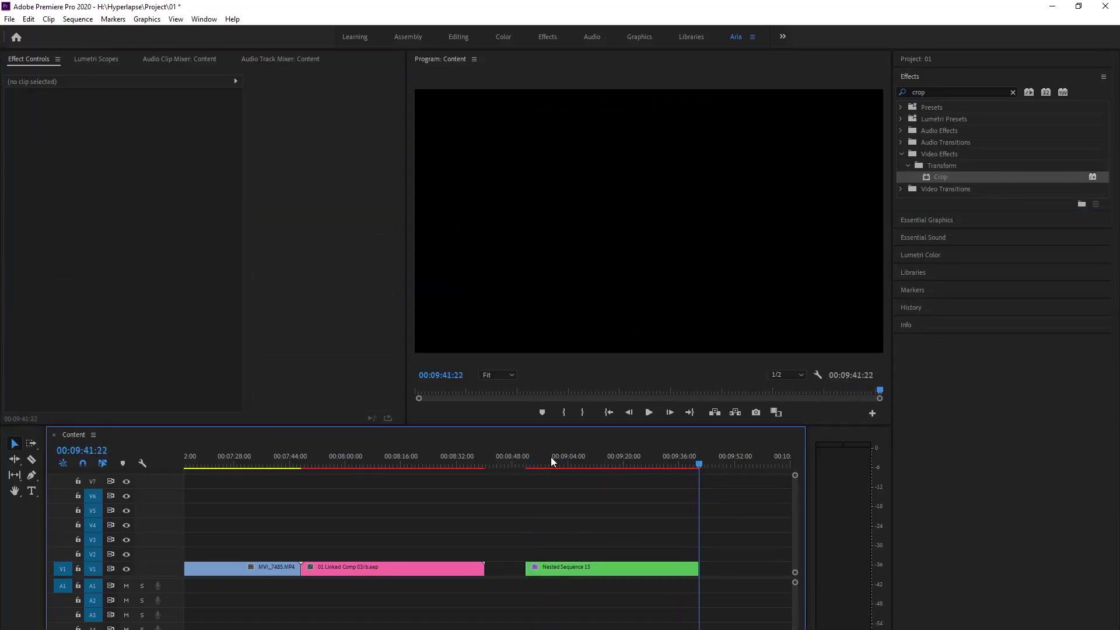
Step: Scale the Nested Sequence 15 clip up to 120.9%
click(560, 462)
click(607, 566)
drag(125, 151, 145, 151)
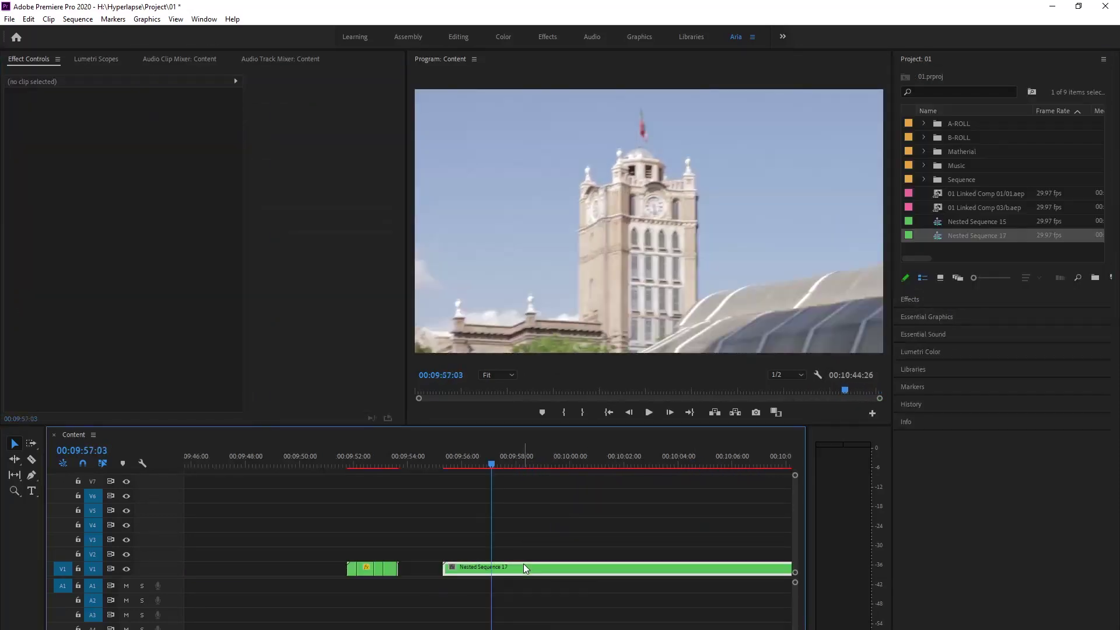
click(523, 565)
Step: Speed Nested Sequence 17 up to 5000% and render effects In to Out
key(ctrl+r)
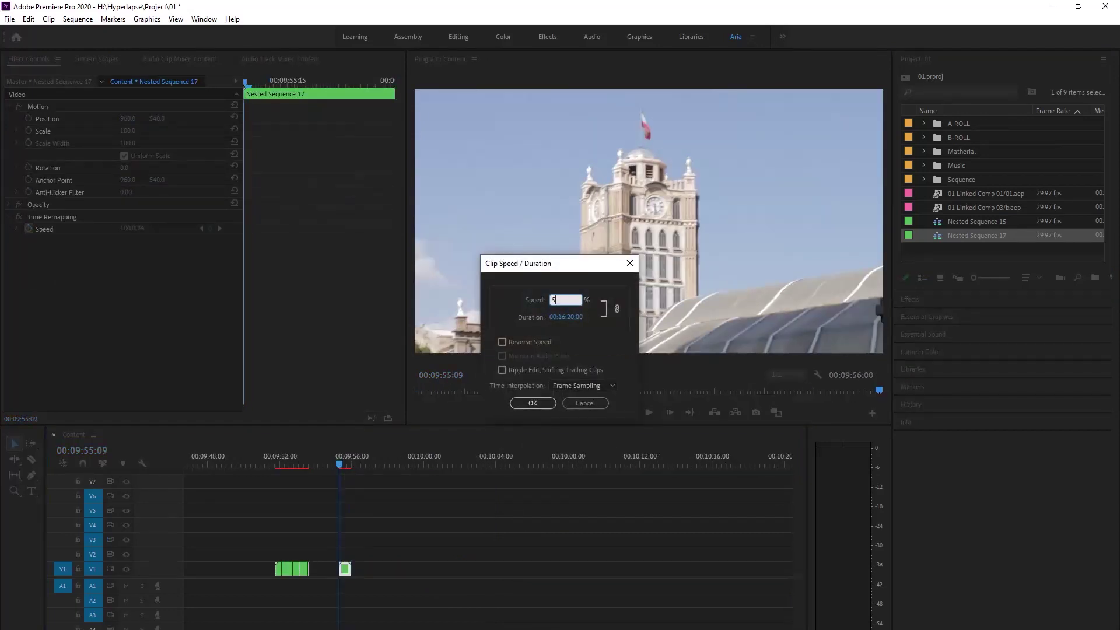
key(Return)
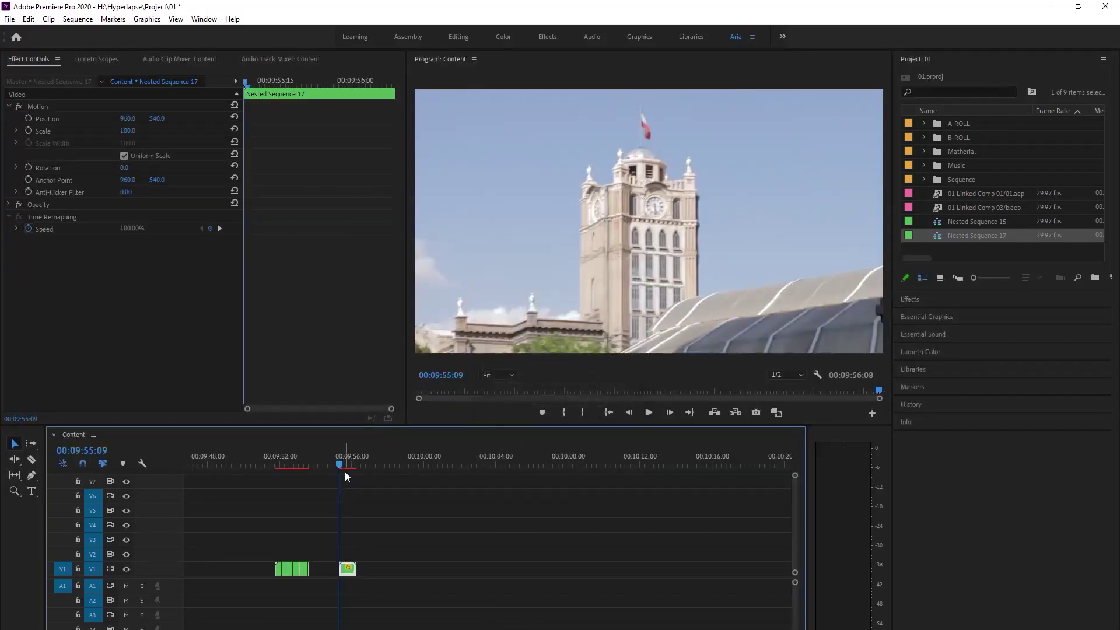
key(space)
click(432, 459)
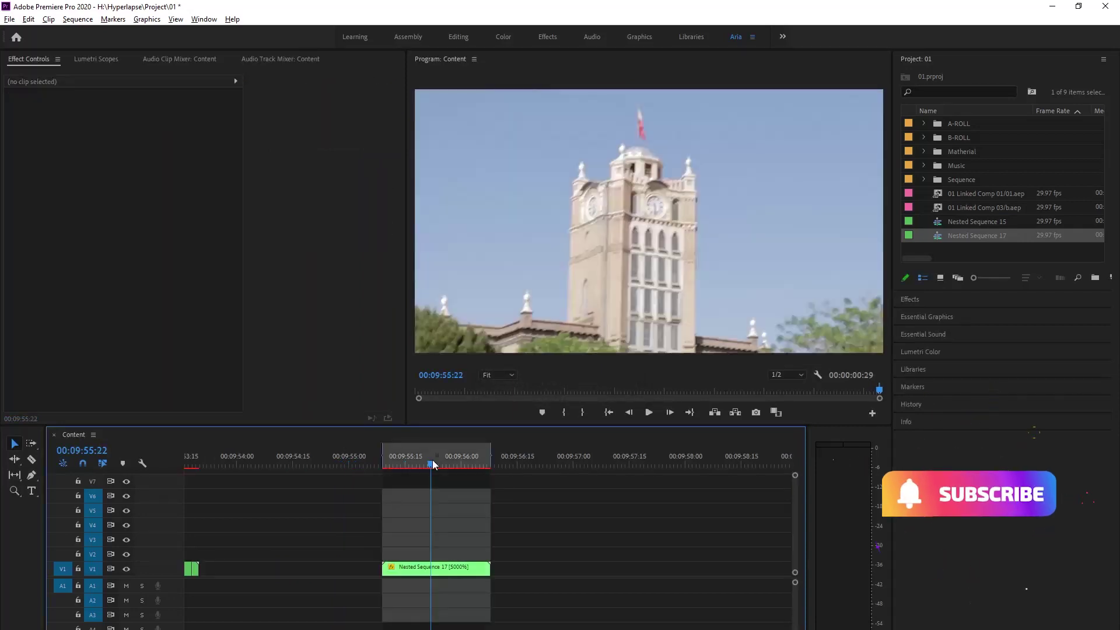
click(78, 20)
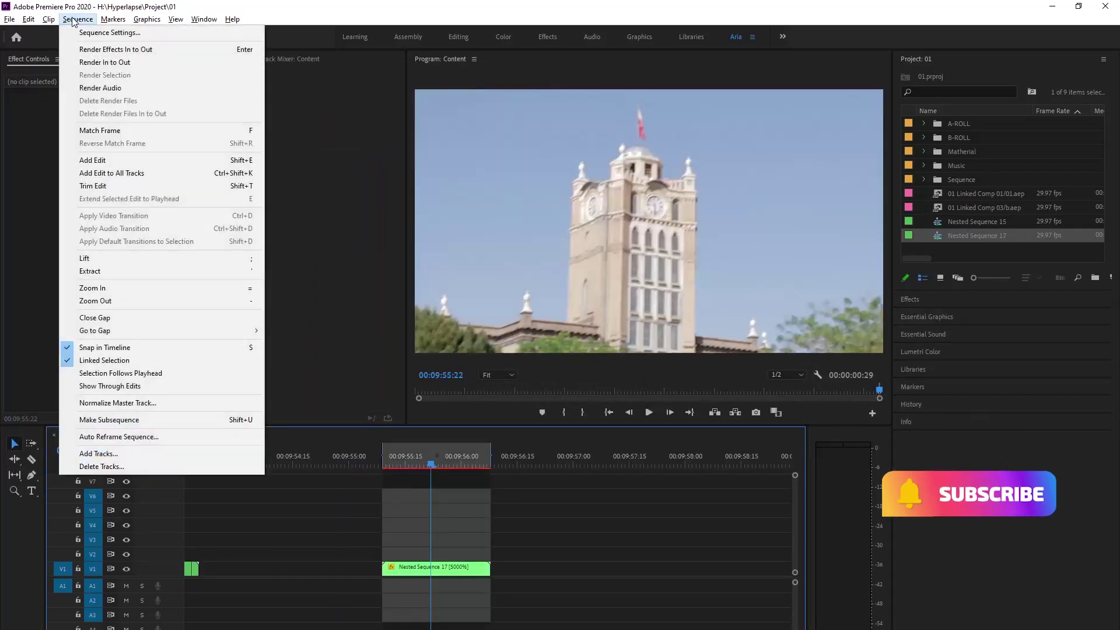
click(91, 49)
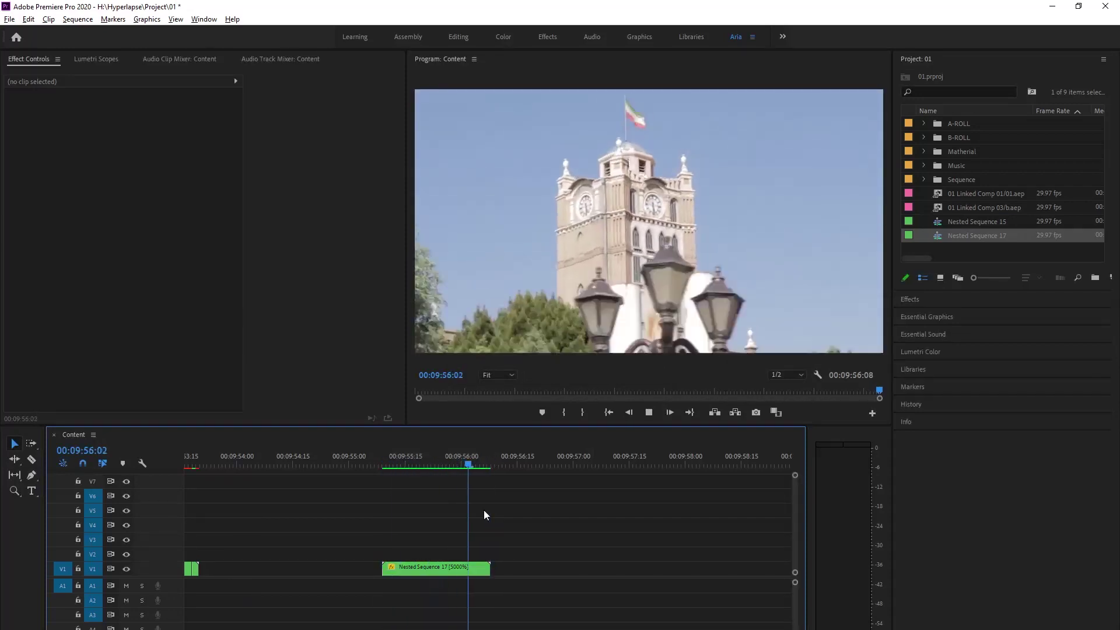
Step: Nest the sped-up clip as Nested Sequence 19
right_click(464, 569)
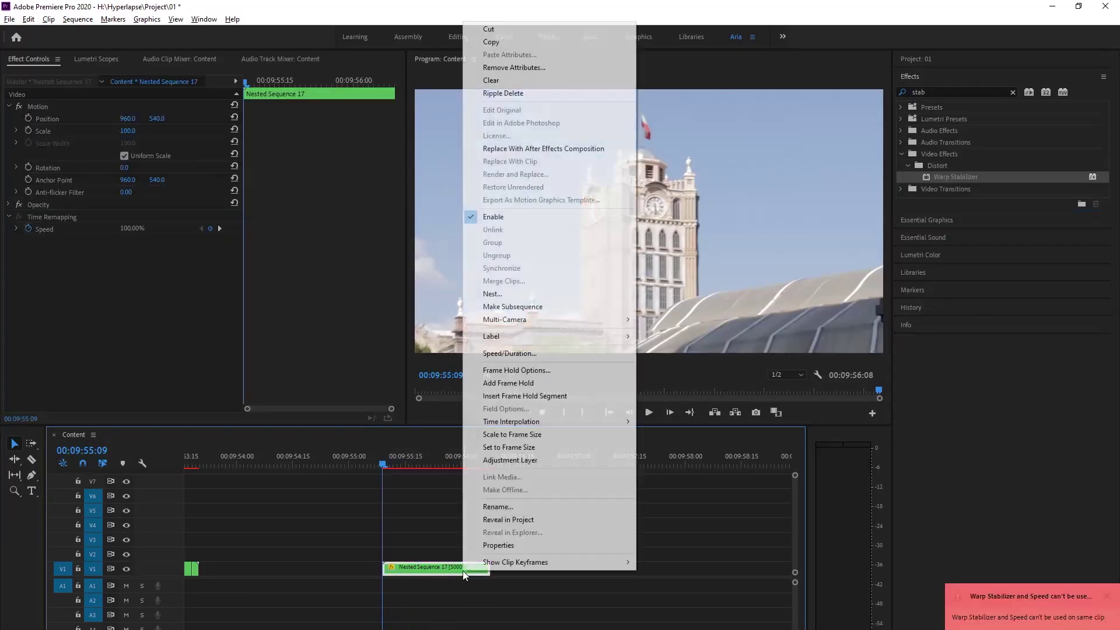
click(507, 294)
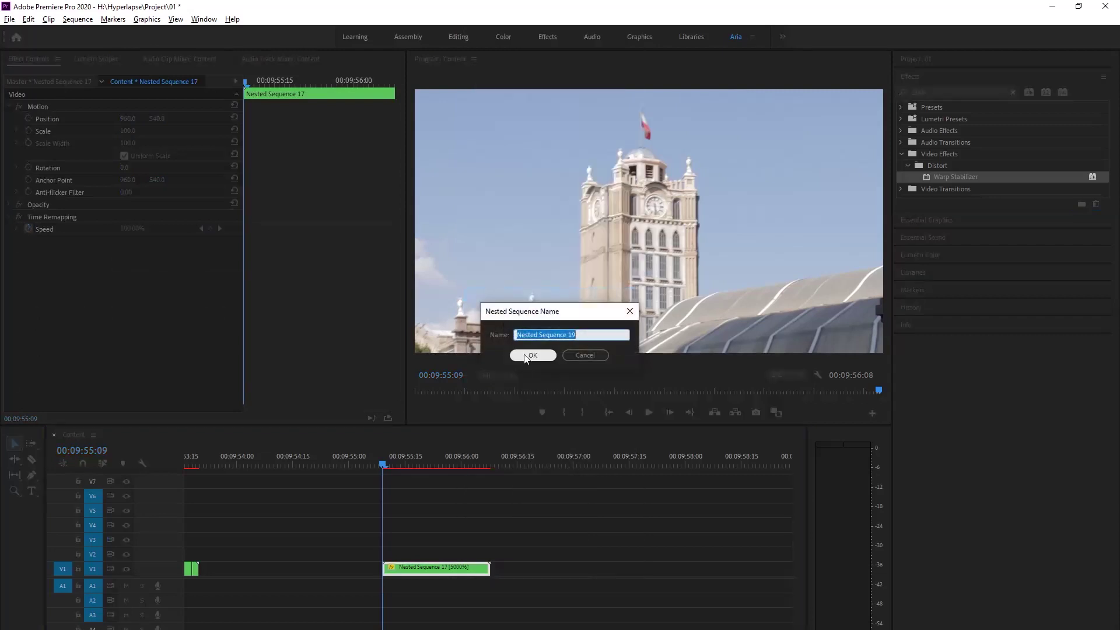
click(526, 357)
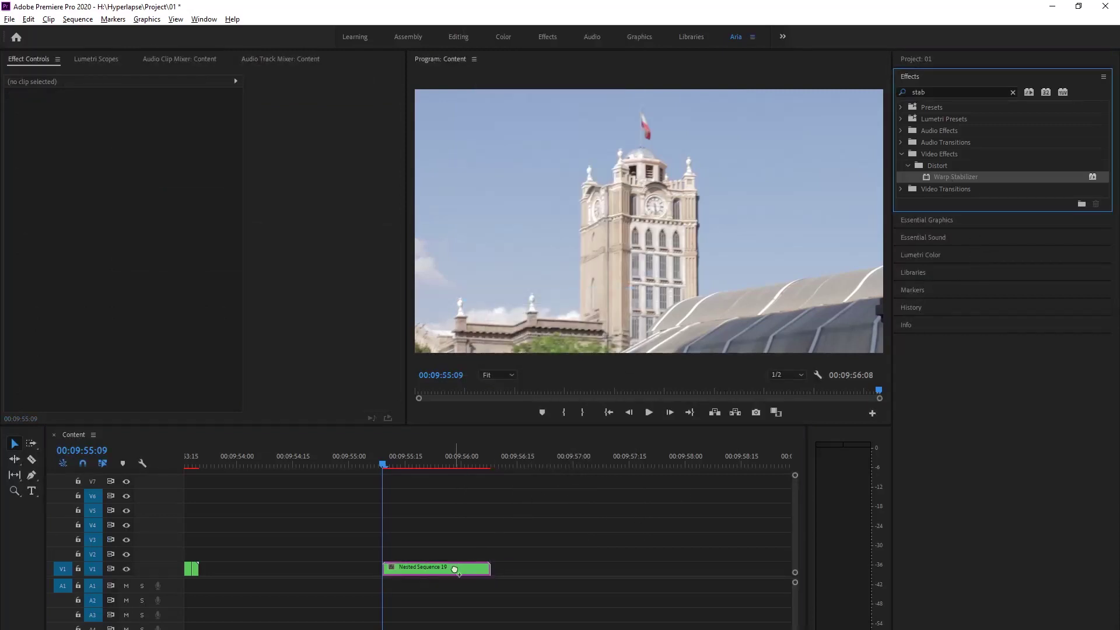
Step: Apply Warp Stabilizer to Nested Sequence 19 and play back the result
drag(456, 569, 456, 573)
click(24, 375)
scroll(55, 385, down, 1)
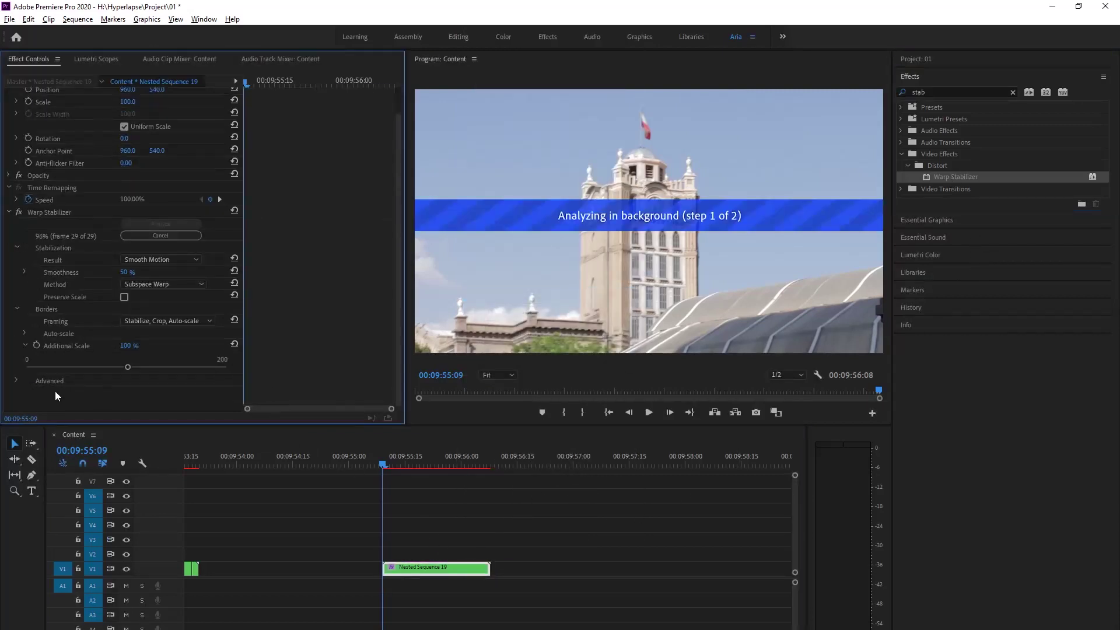
click(415, 499)
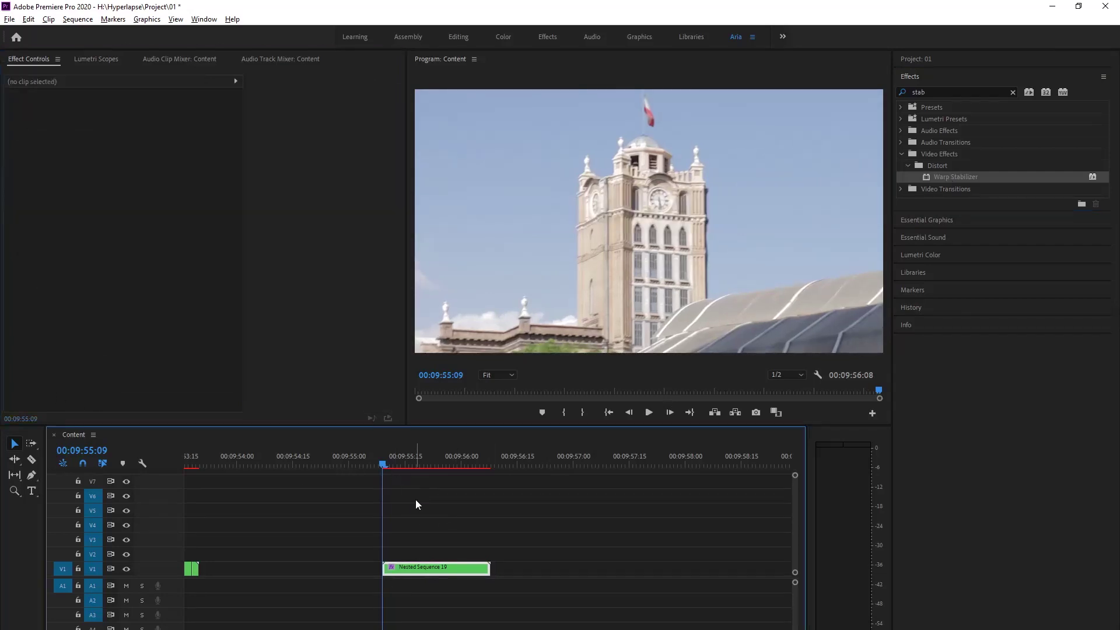
key(space)
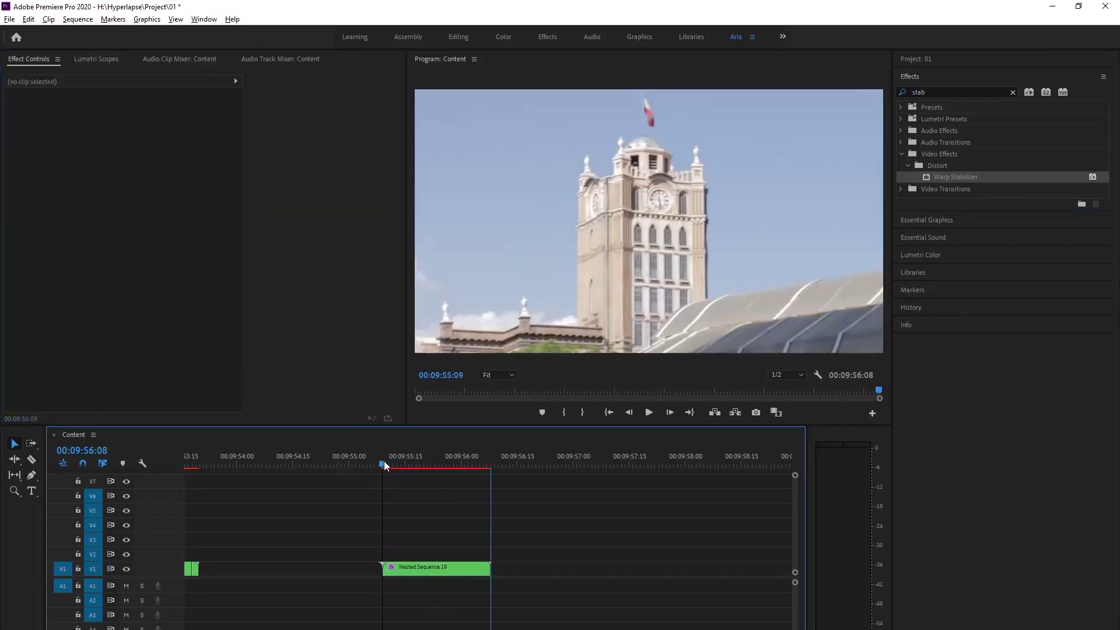
Step: Duplicate Nested Sequence 19 right after itself with no gap between the copies
drag(428, 567, 595, 574)
click(519, 566)
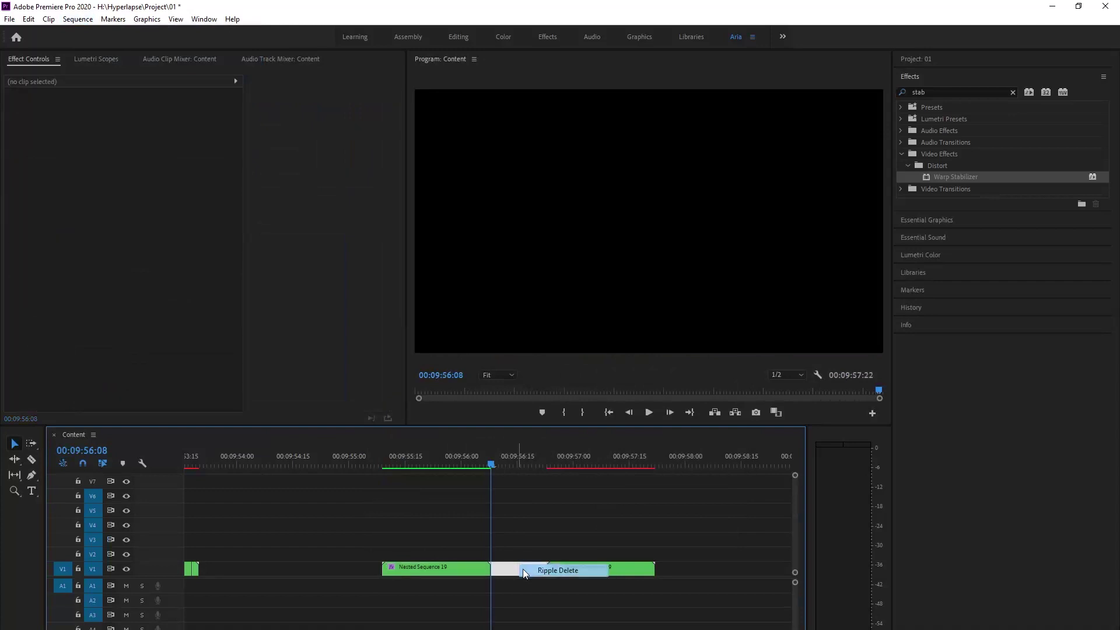
key(Delete)
key(space)
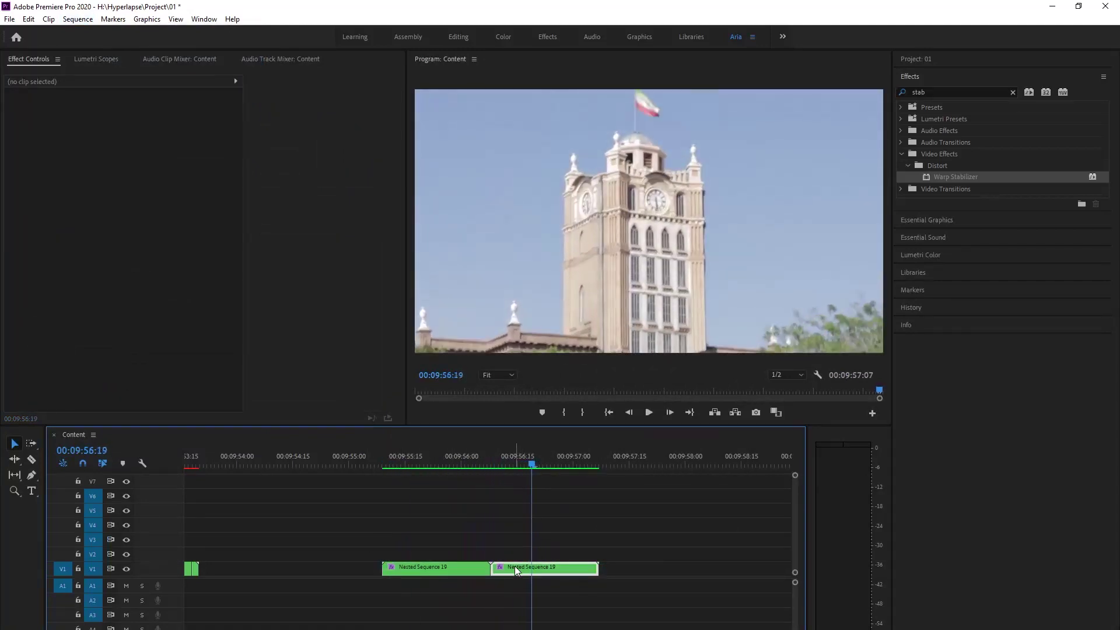
Step: Reverse the speed of the second Nested Sequence 19 copy
click(516, 568)
key(ctrl+r)
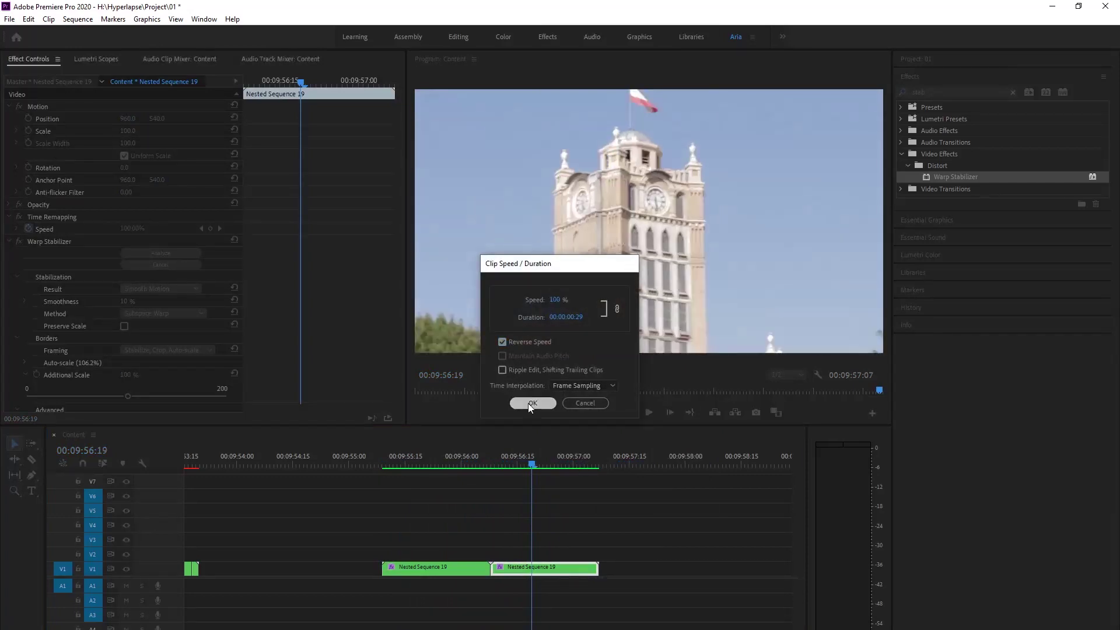
click(532, 403)
key(End)
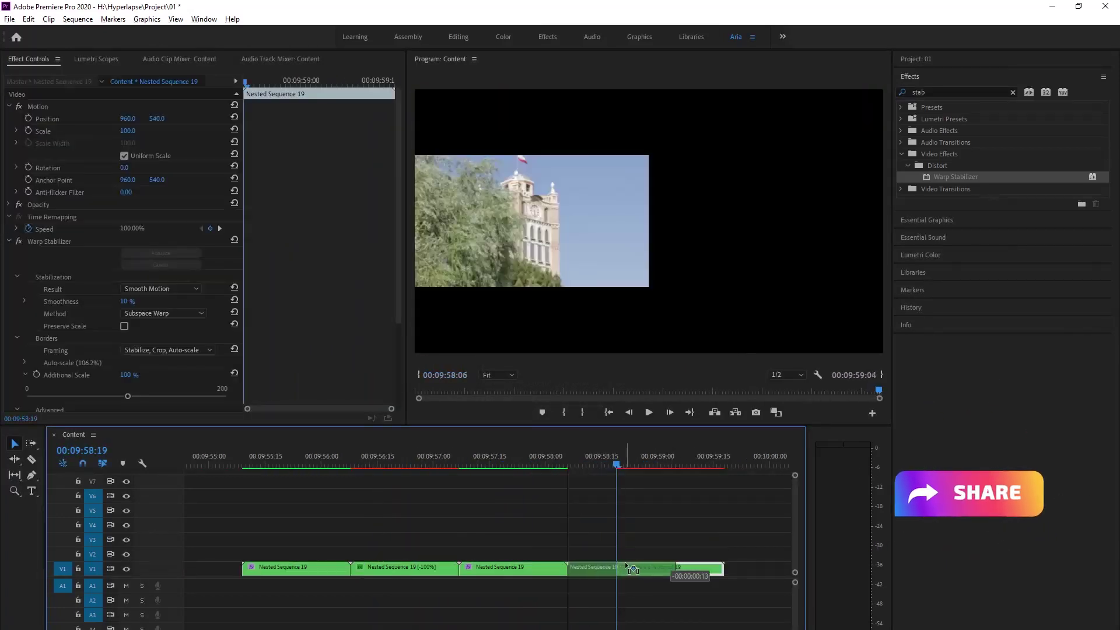
Step: Add two more copies after the reversed clip and reverse the last one
drag(648, 571, 598, 573)
key(ctrl+r)
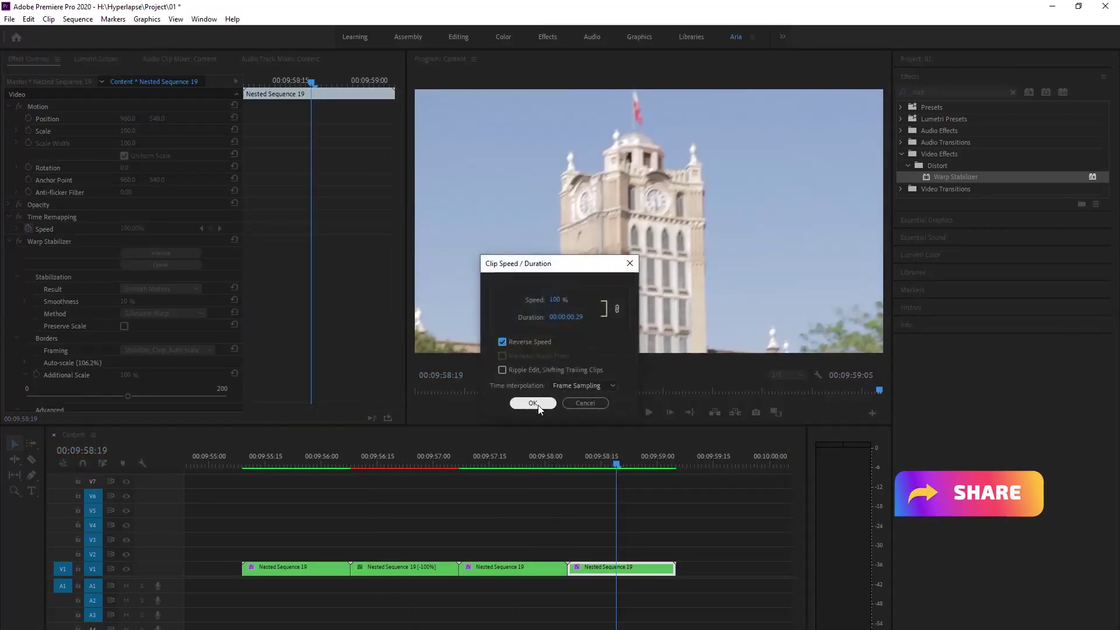
click(532, 403)
key(Home)
key(space)
Step: Nest the last two clips together and set the new nested clip to 200% speed
right_click(537, 569)
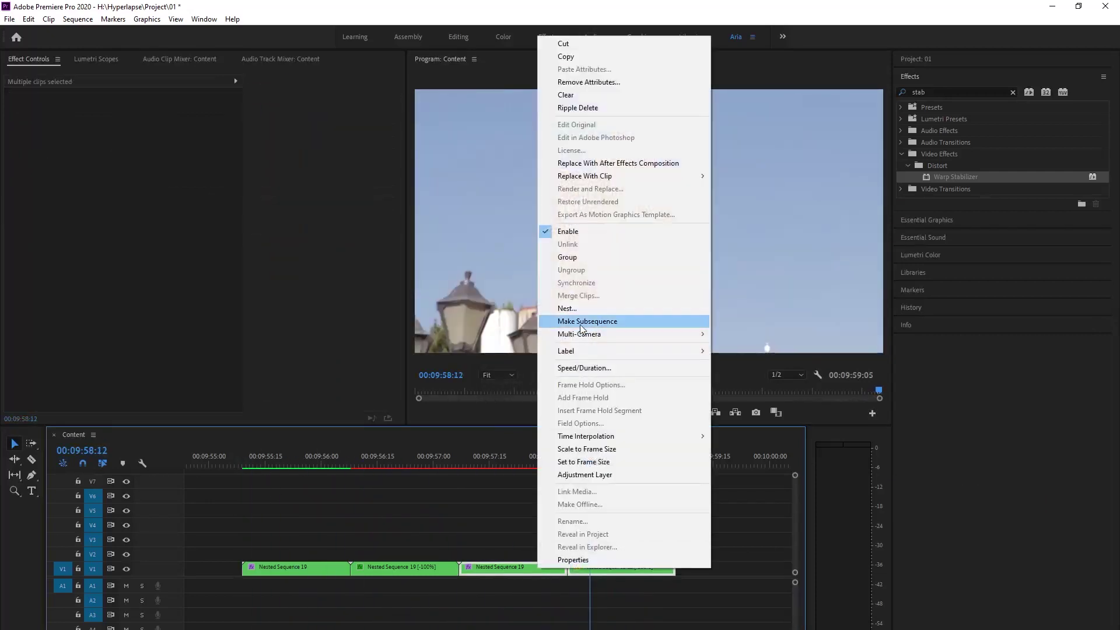
click(586, 318)
key(Return)
click(570, 569)
key(ctrl+r)
text(200)
key(Return)
key(Home)
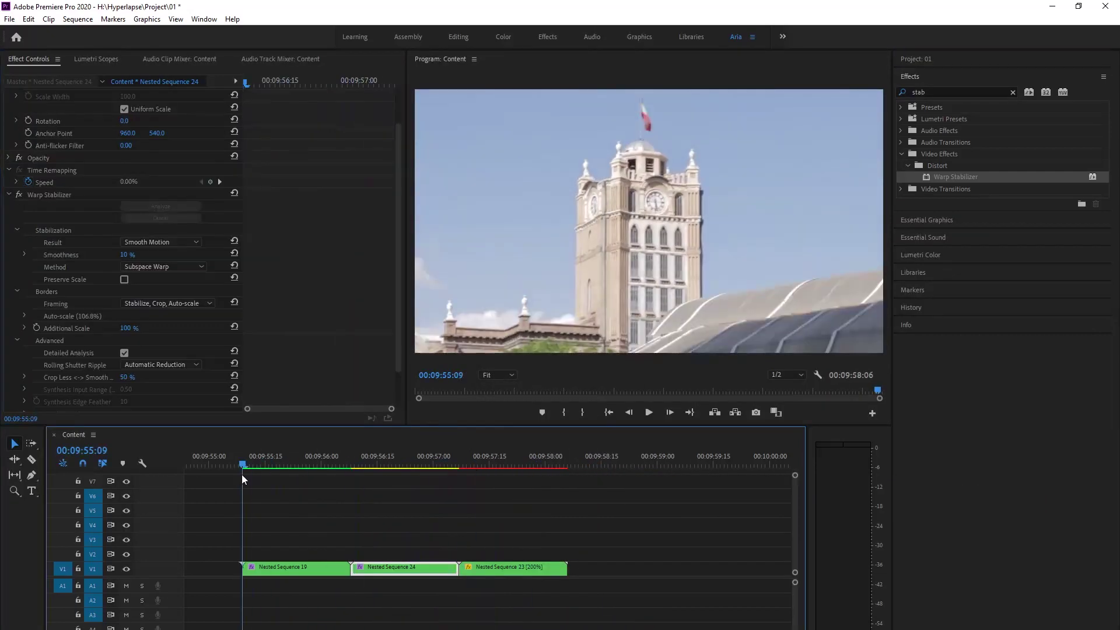
click(294, 495)
key(space)
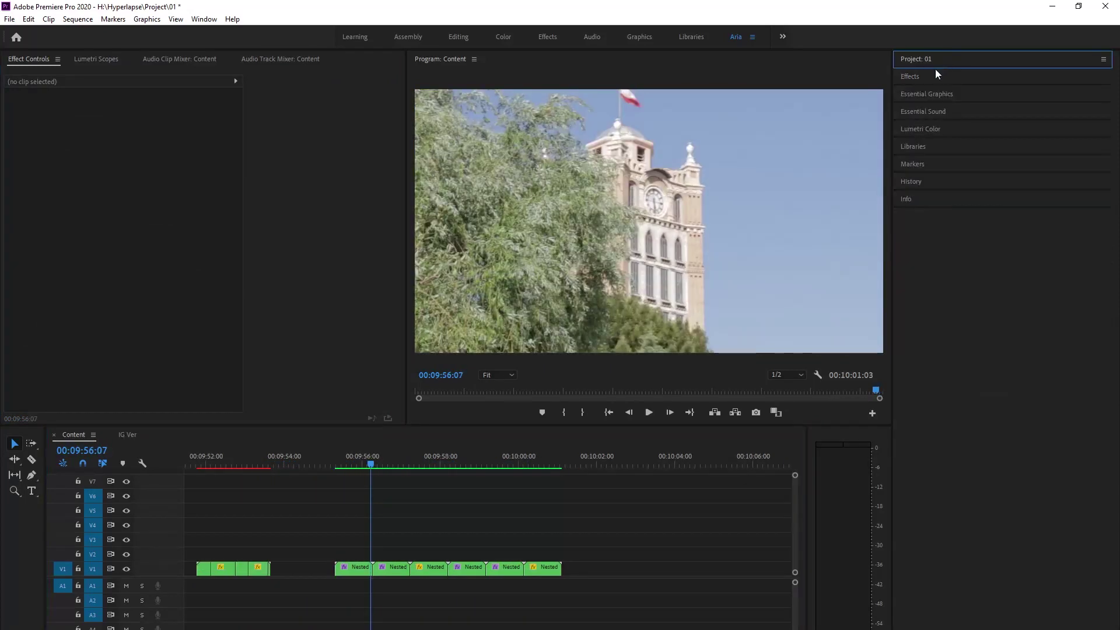
Step: Create a new 1920×1080 Adjustment Layer in the Project panel
click(933, 58)
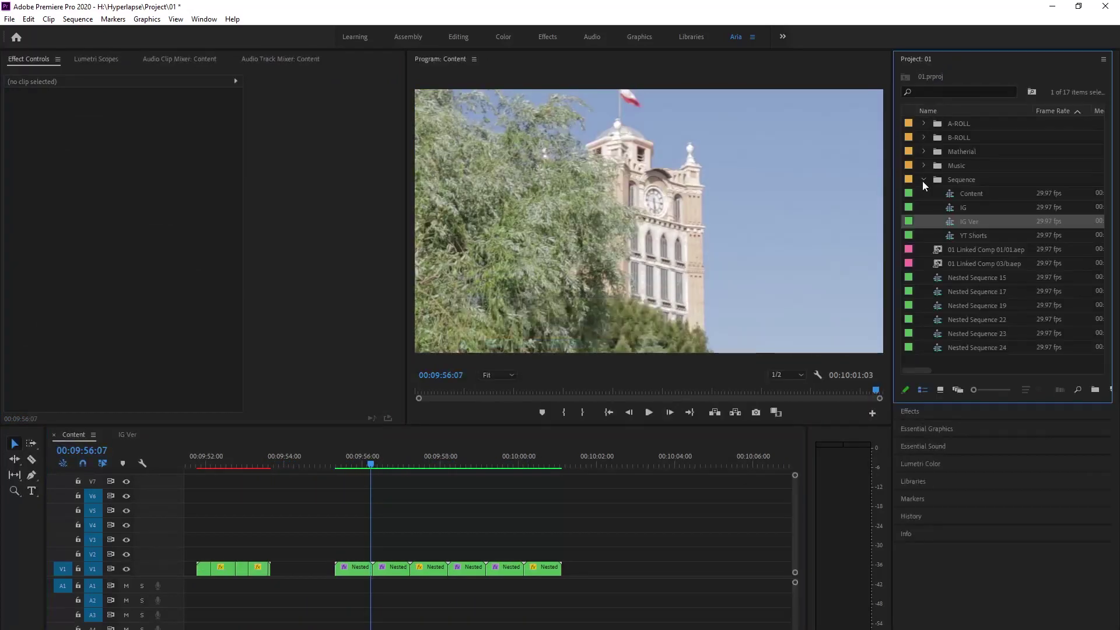
click(923, 180)
right_click(919, 213)
mouse_move(961, 272)
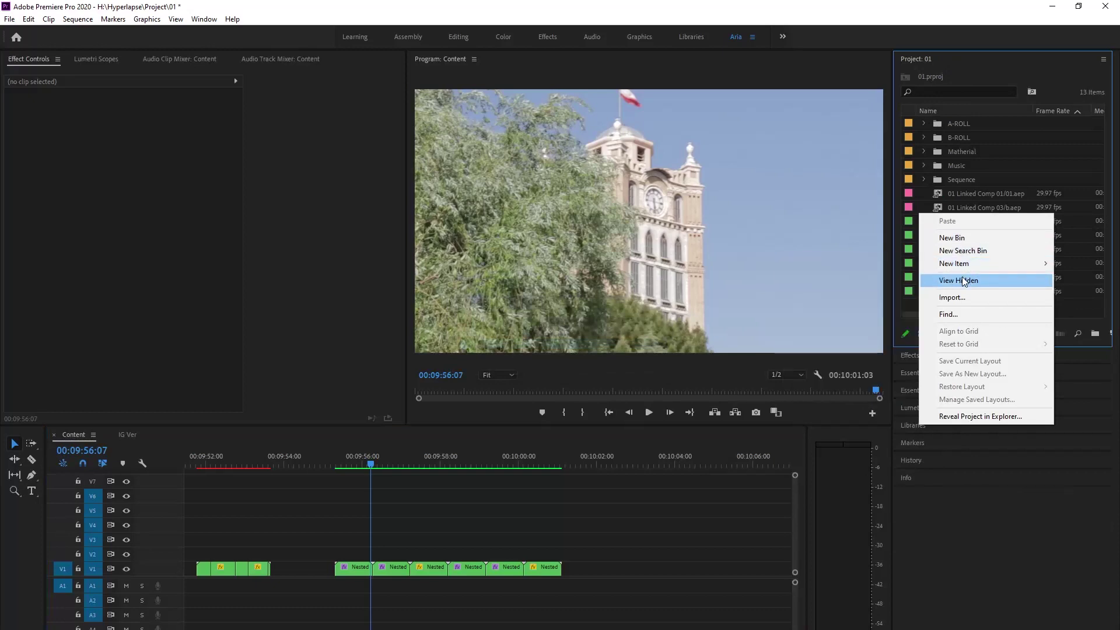
click(894, 302)
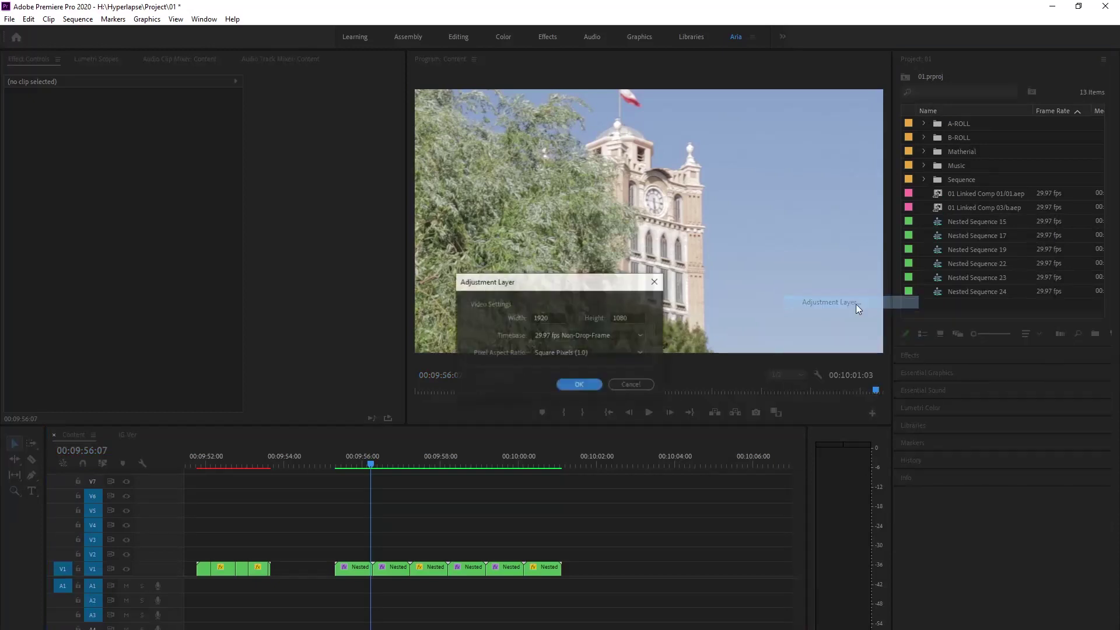
click(580, 384)
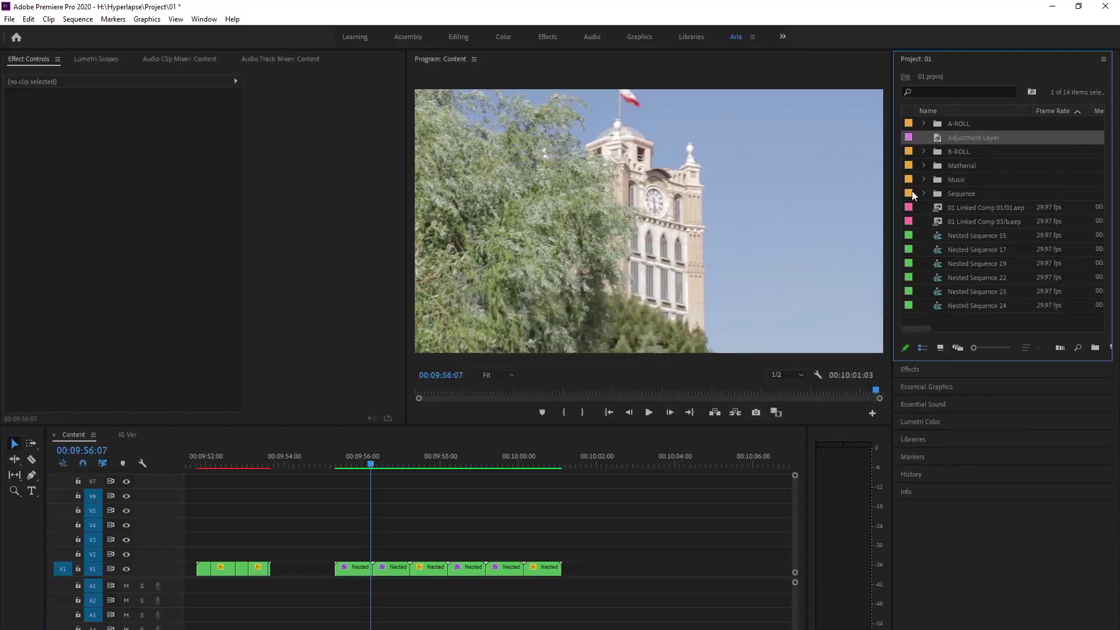
Step: Place the Adjustment Layer on V2 and stretch it across all the nested clips
drag(963, 143, 386, 533)
drag(343, 564, 367, 559)
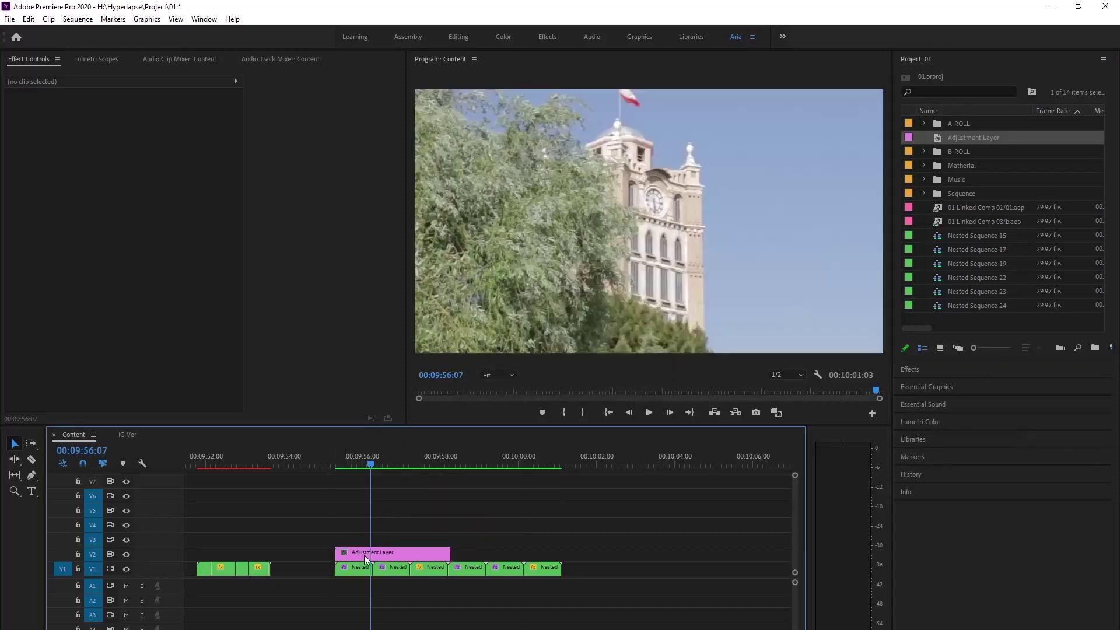
drag(452, 553, 563, 572)
click(337, 464)
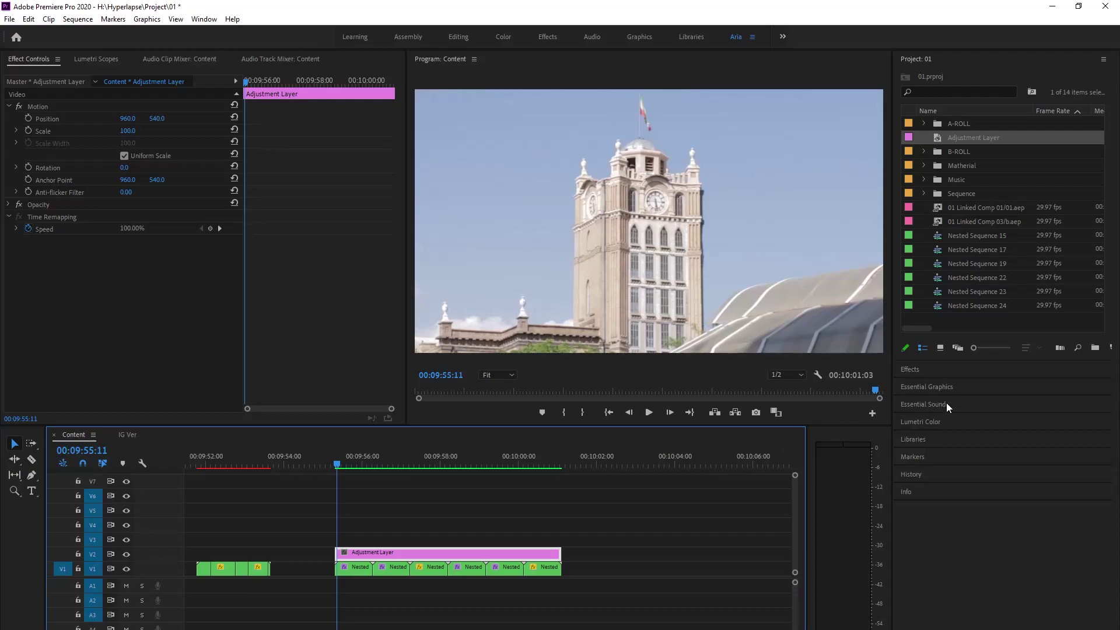
Step: Grade the Adjustment Layer with Lumetri Color: Sharpen 70, Vibrance 70, Saturation 110
click(944, 422)
click(96, 59)
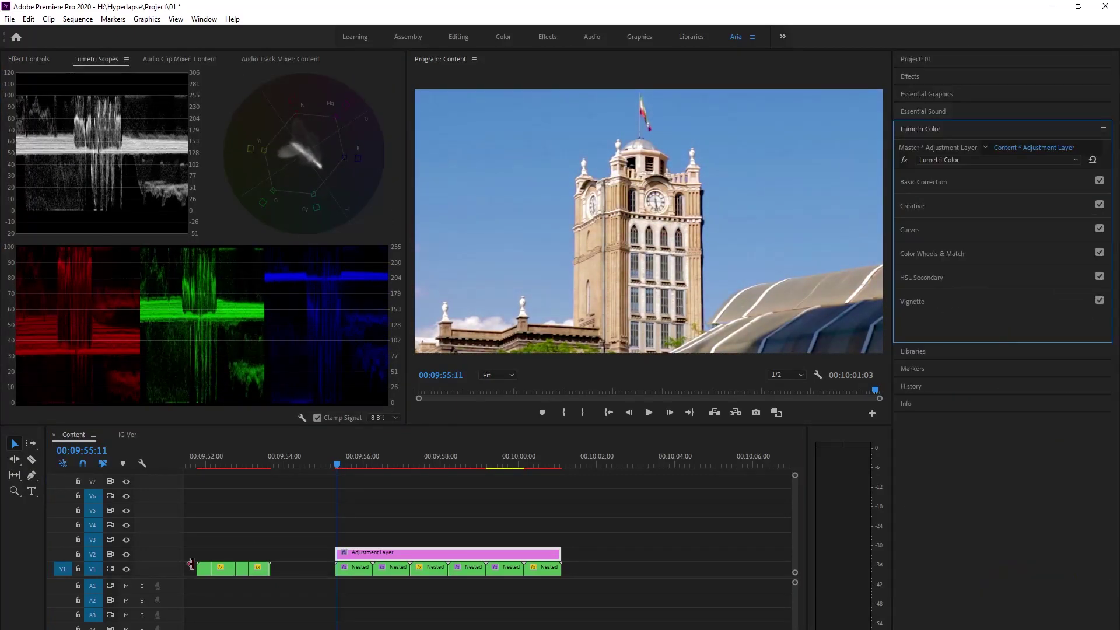
click(382, 521)
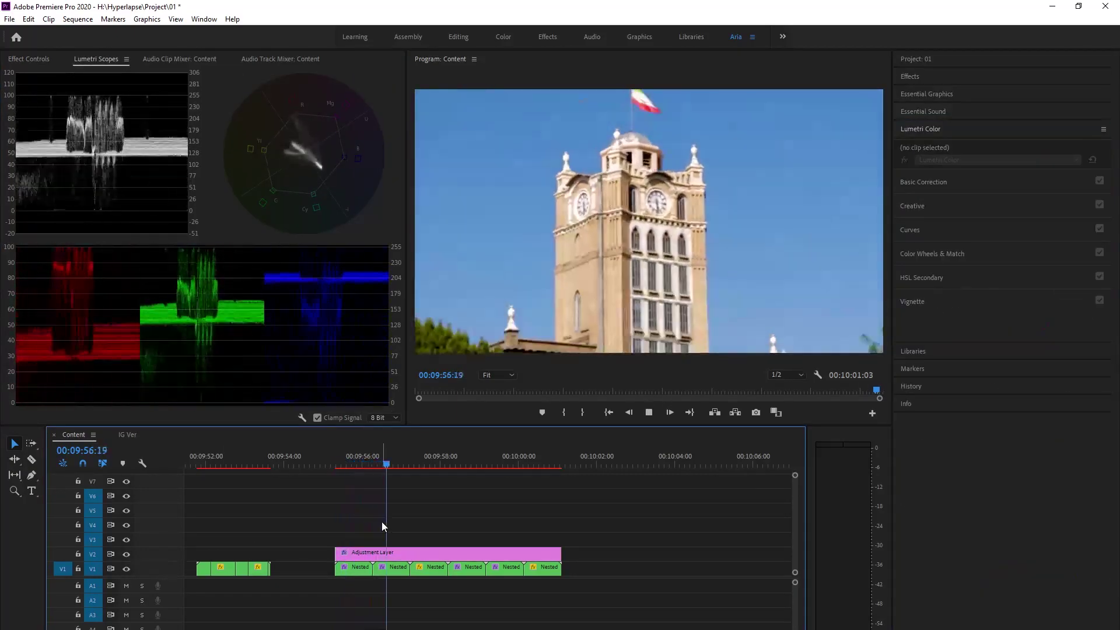